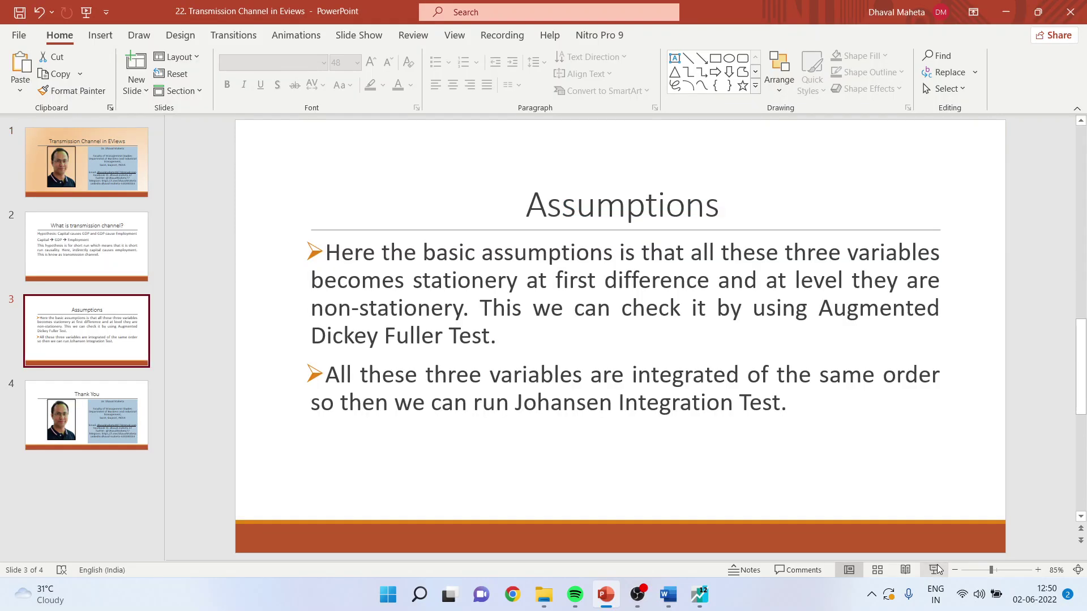
Step: Open gdp, employ and capital together as a group and bring up its Cointegration Test choices
left_click(698, 594)
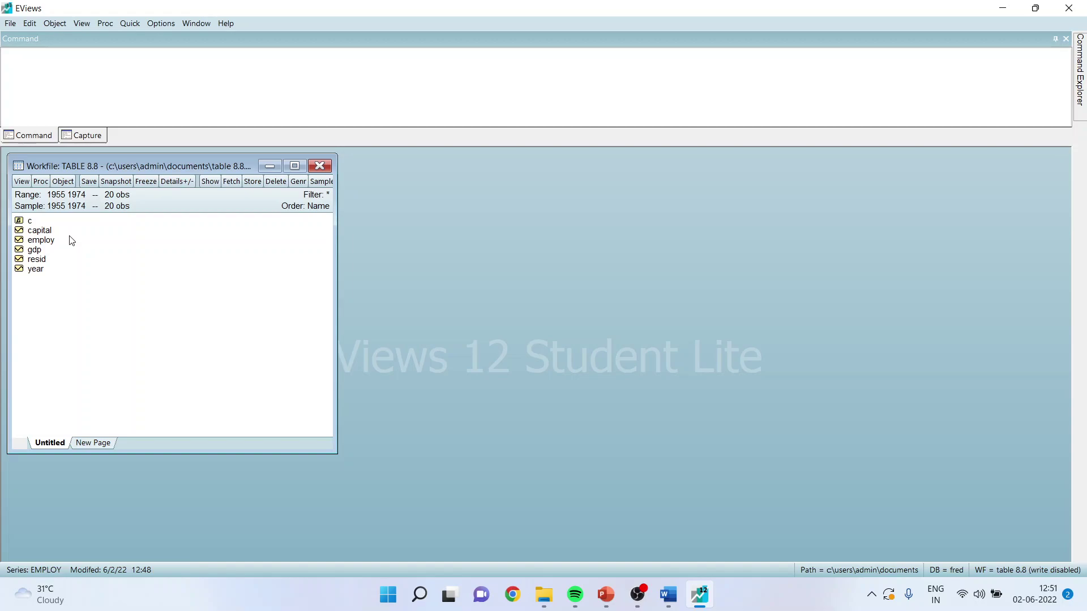
left_click(40, 249)
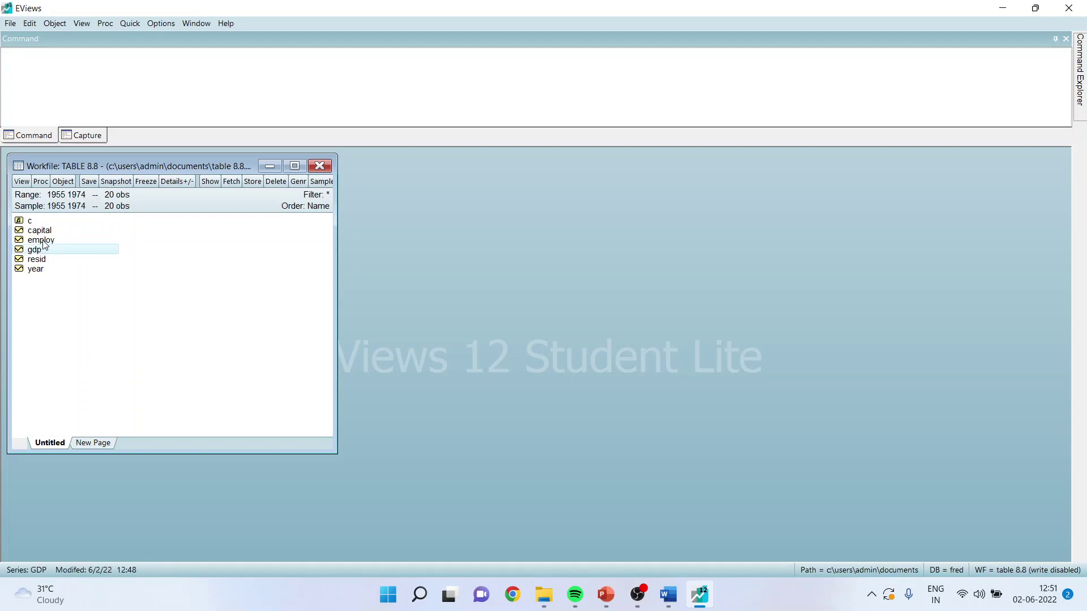
left_click(45, 239, "ctrl")
left_click(45, 232, "ctrl")
right_click(66, 237)
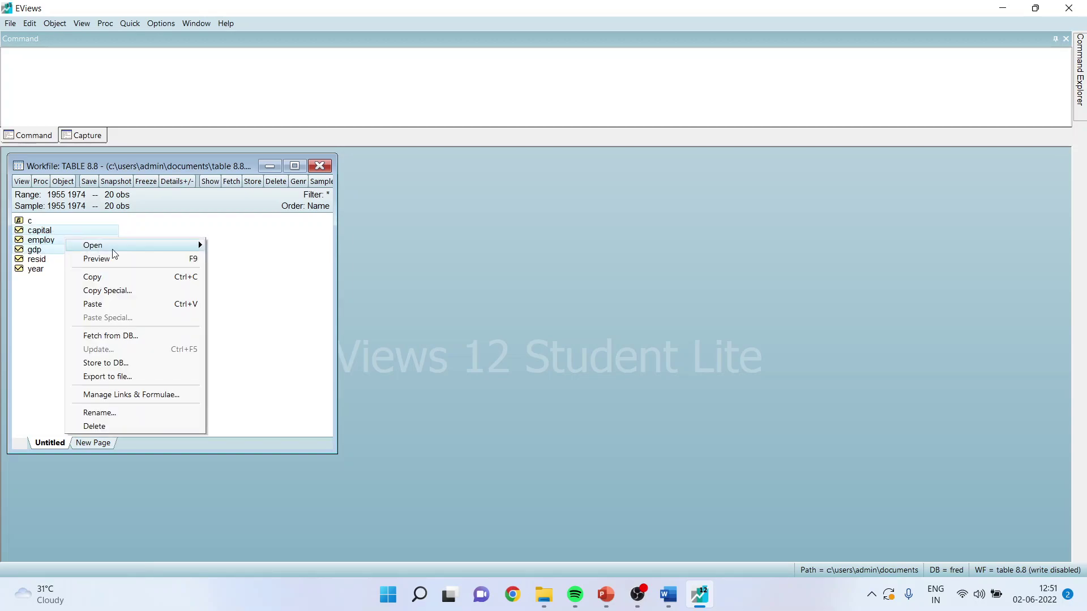
mouse_move(192, 246)
left_click(229, 248)
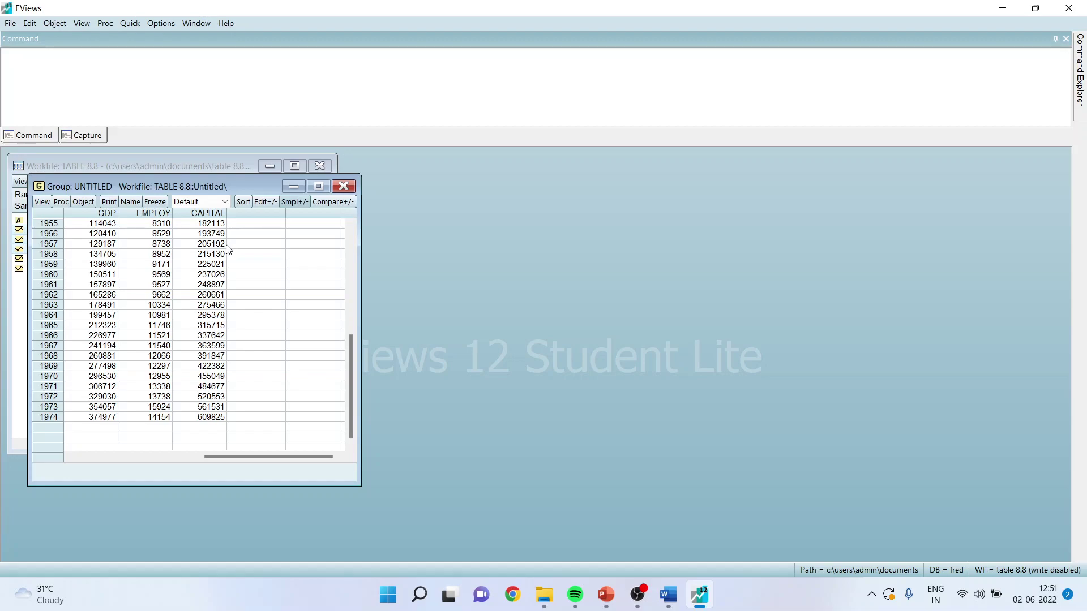
left_click(43, 205)
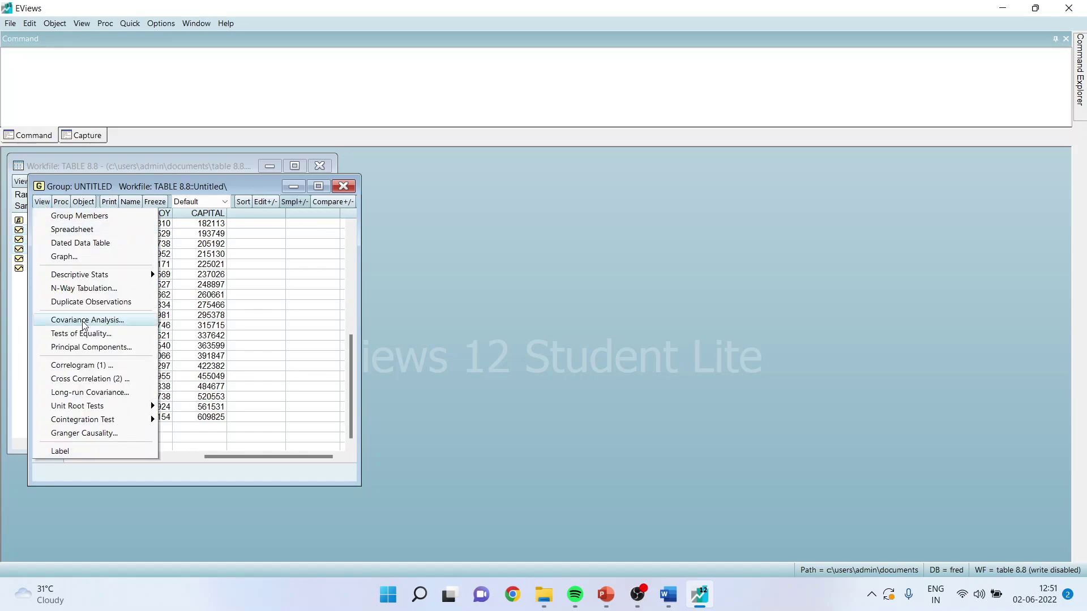
mouse_move(117, 421)
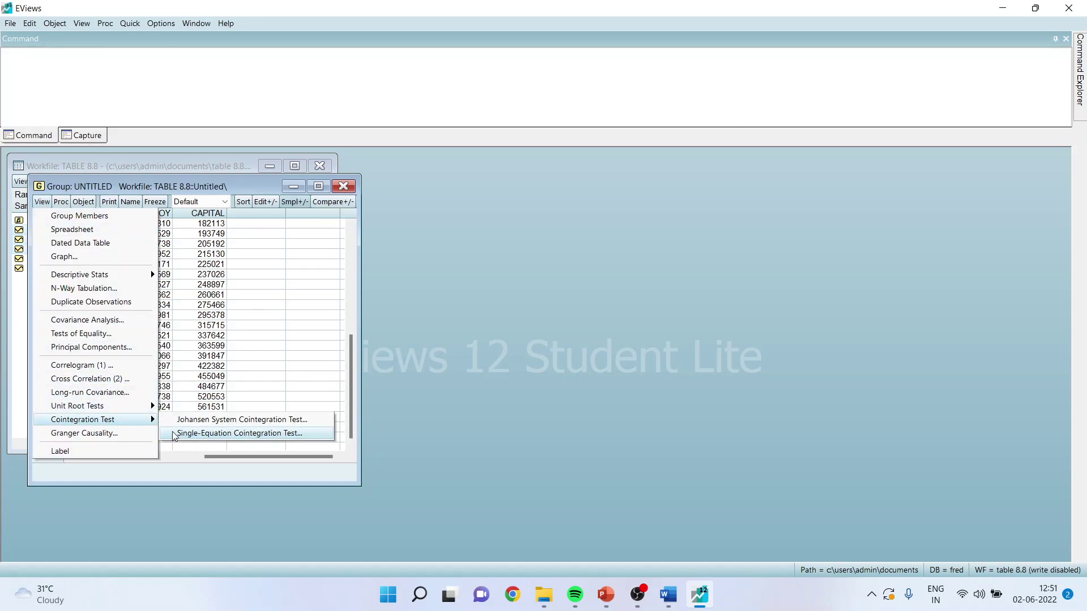
Step: Run the Johansen cointegration test with defaults and read trace p-values 0.0032 and 0.0675
left_click(231, 421)
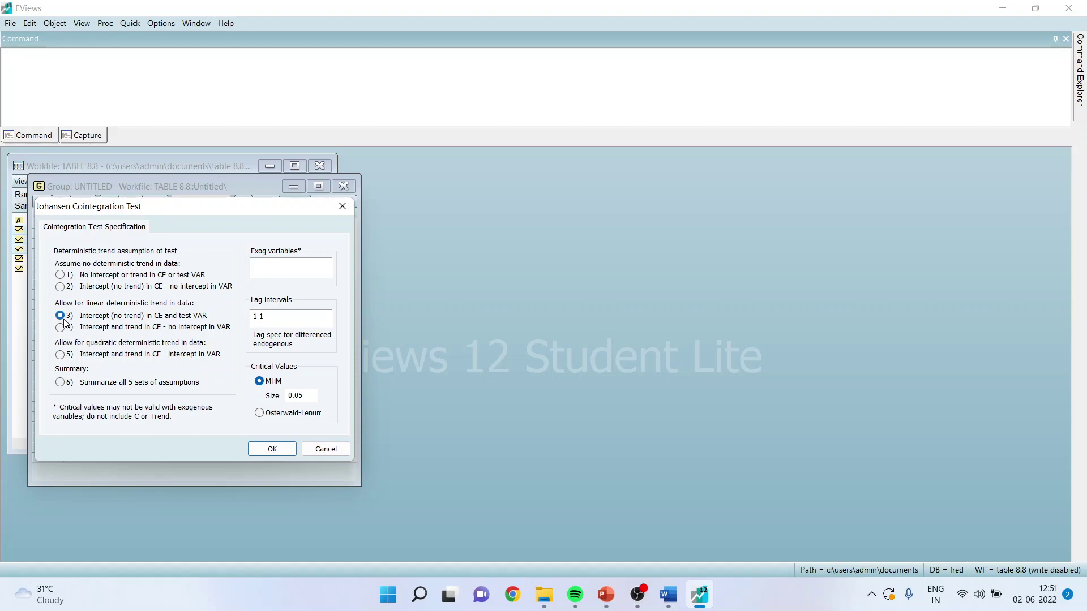
left_click(272, 449)
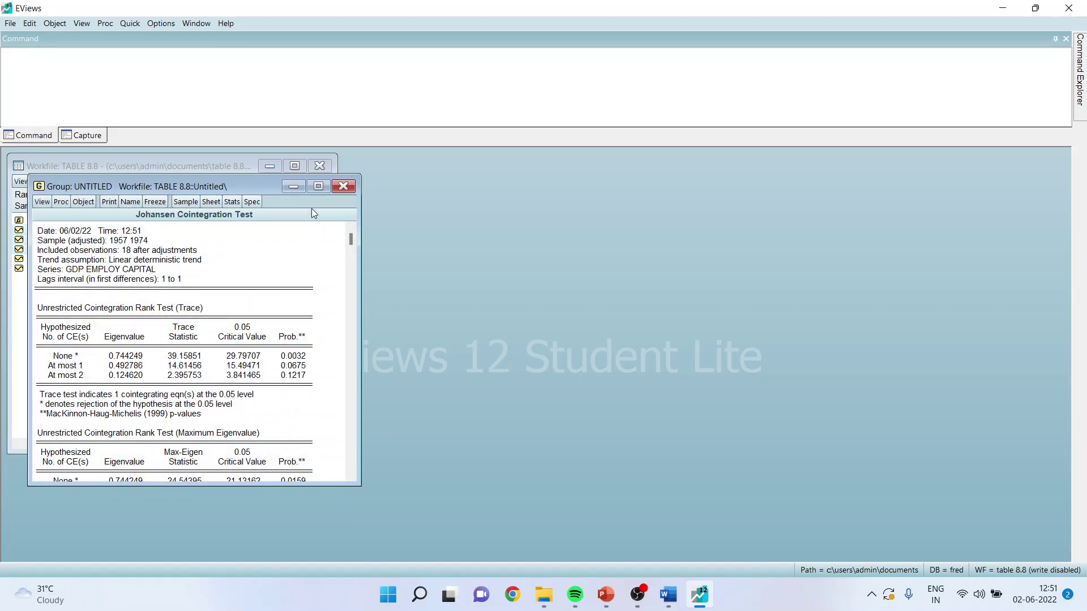
left_click(319, 186)
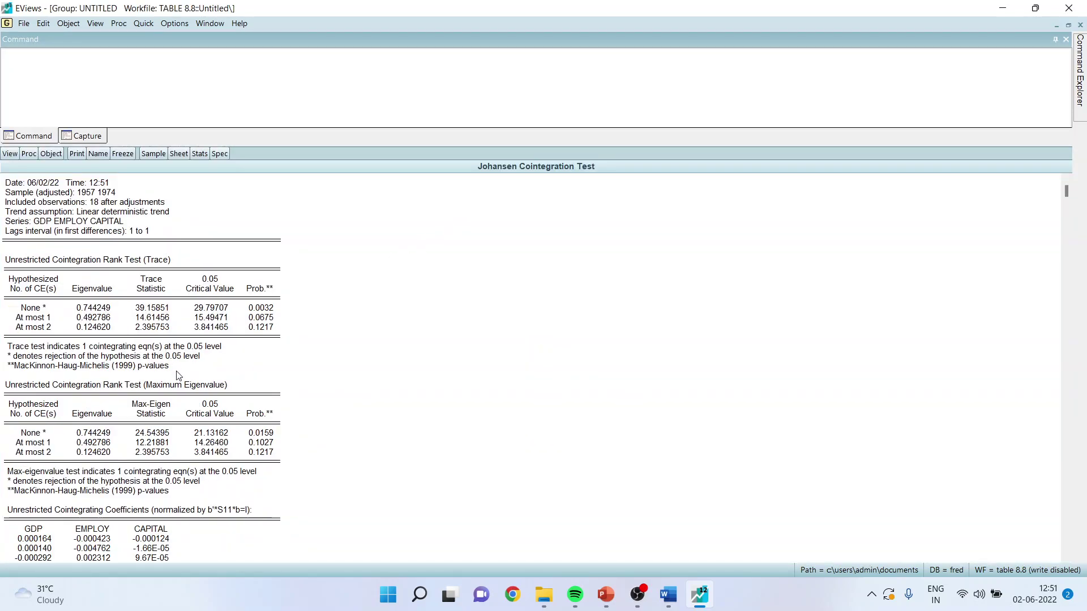
left_click(35, 312)
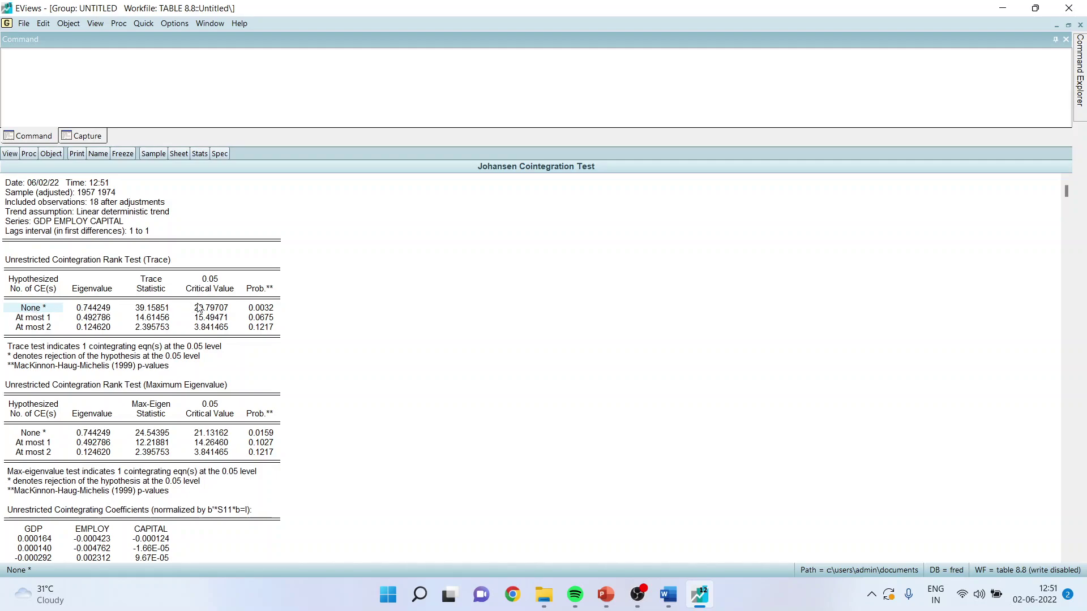
left_click(270, 308)
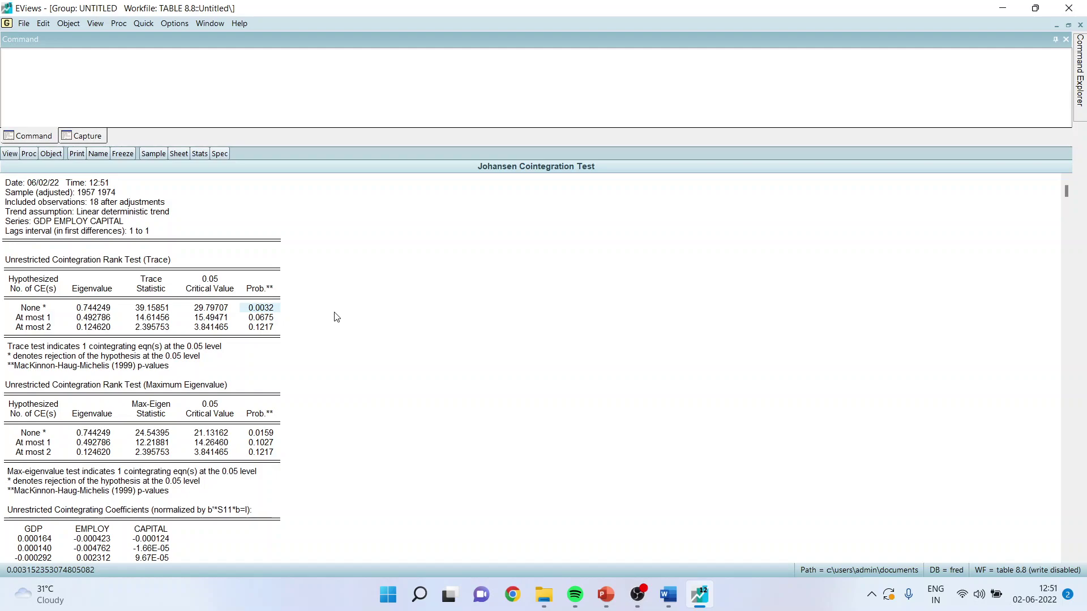
left_click(57, 321)
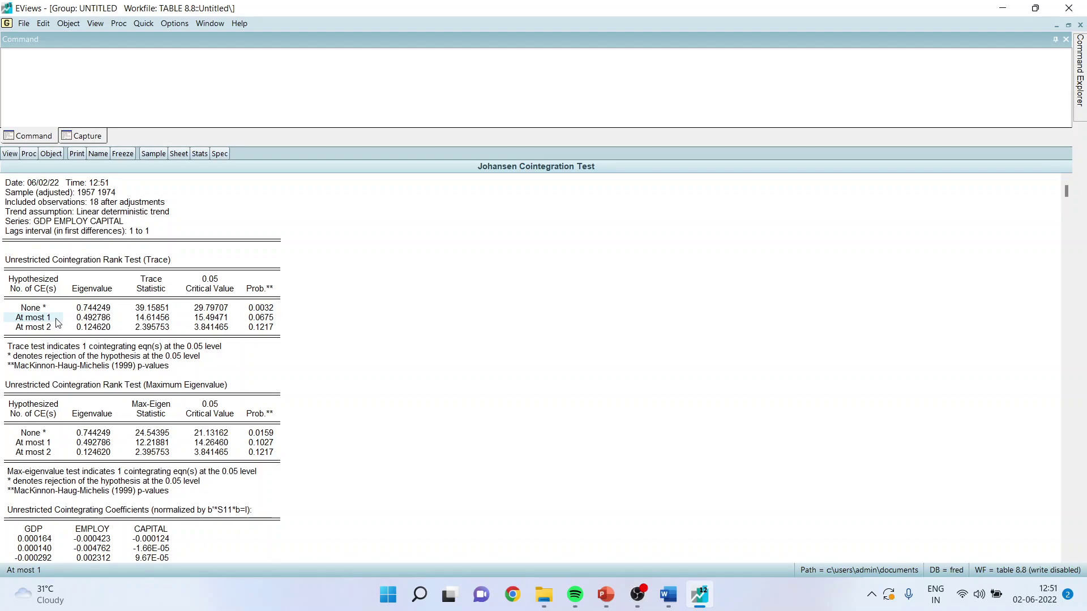
left_click(264, 319)
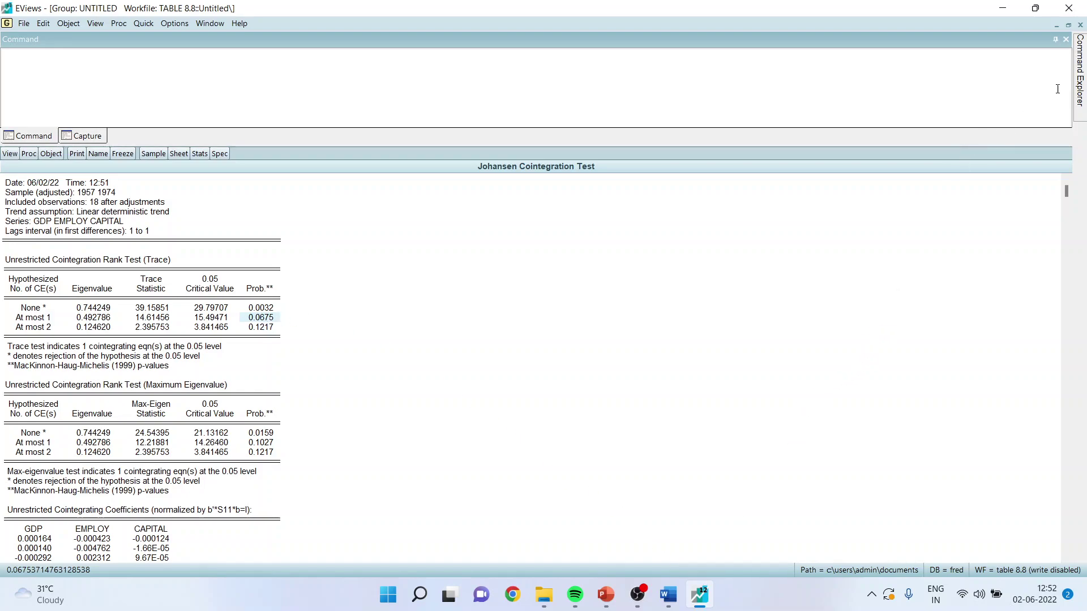
Step: Close and delete the untitled group, then switch to the PowerPoint slides
left_click(1067, 49)
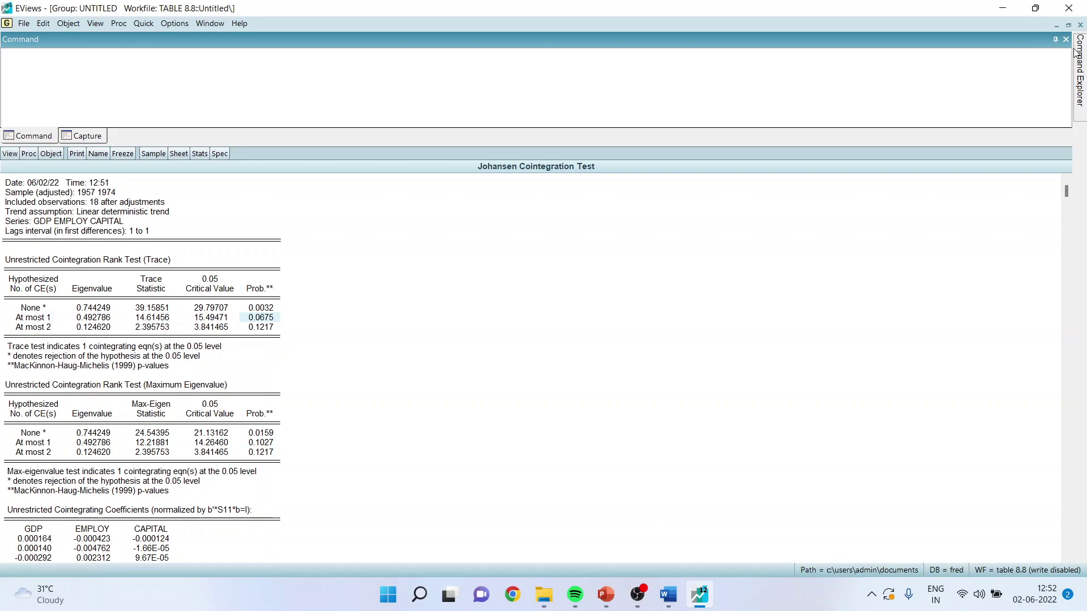
mouse_move(1078, 54)
left_click(1080, 24)
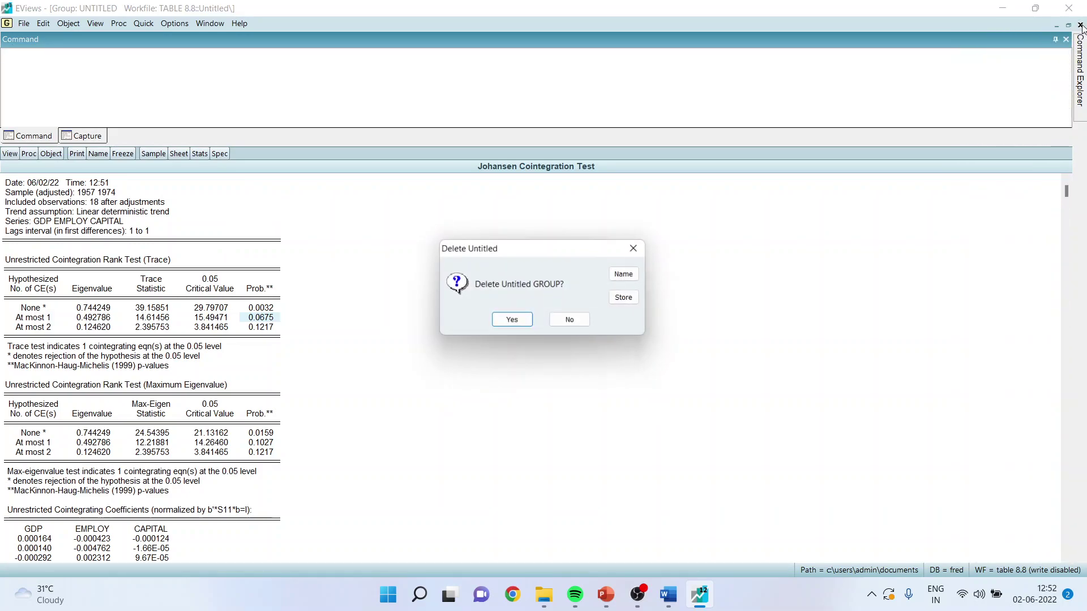
left_click(518, 320)
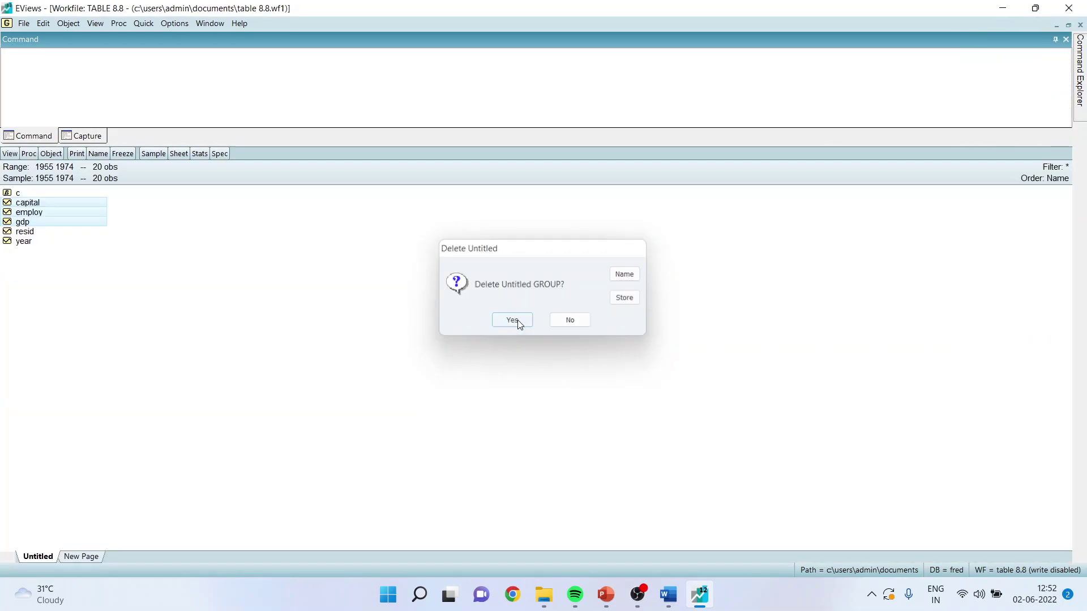
left_click(148, 263)
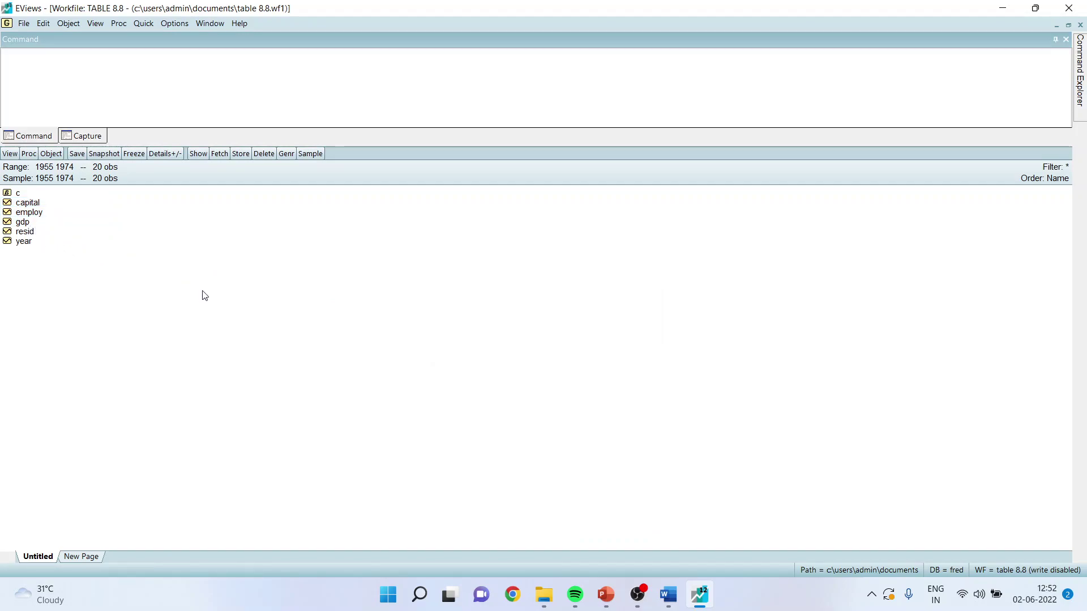
key("alt+Tab")
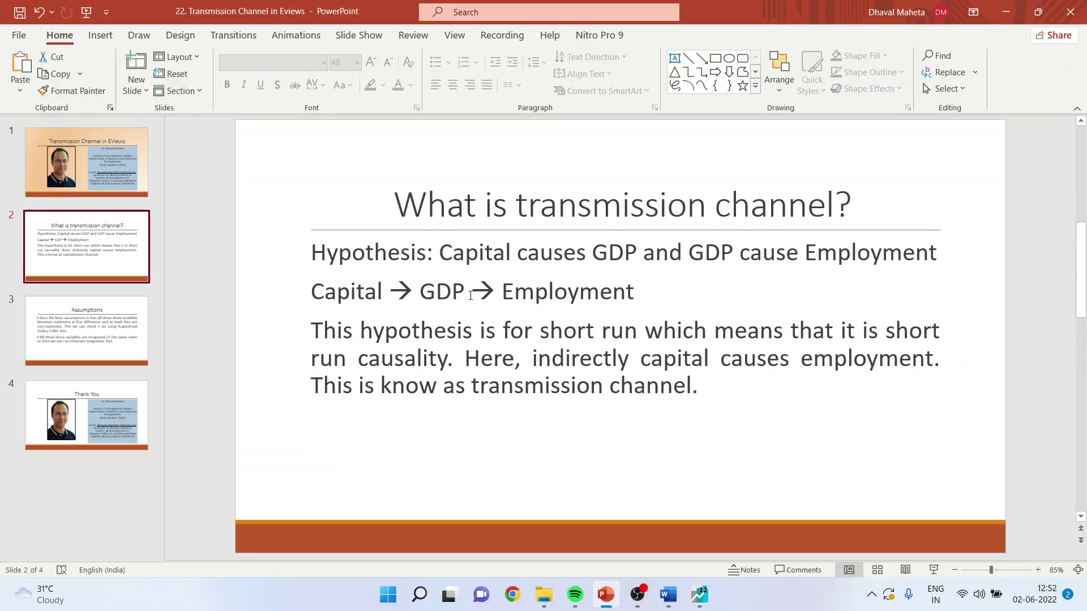
Step: Return to the EViews TABLE 8.8 workfile after presenting the transmission channel slide
left_click(699, 594)
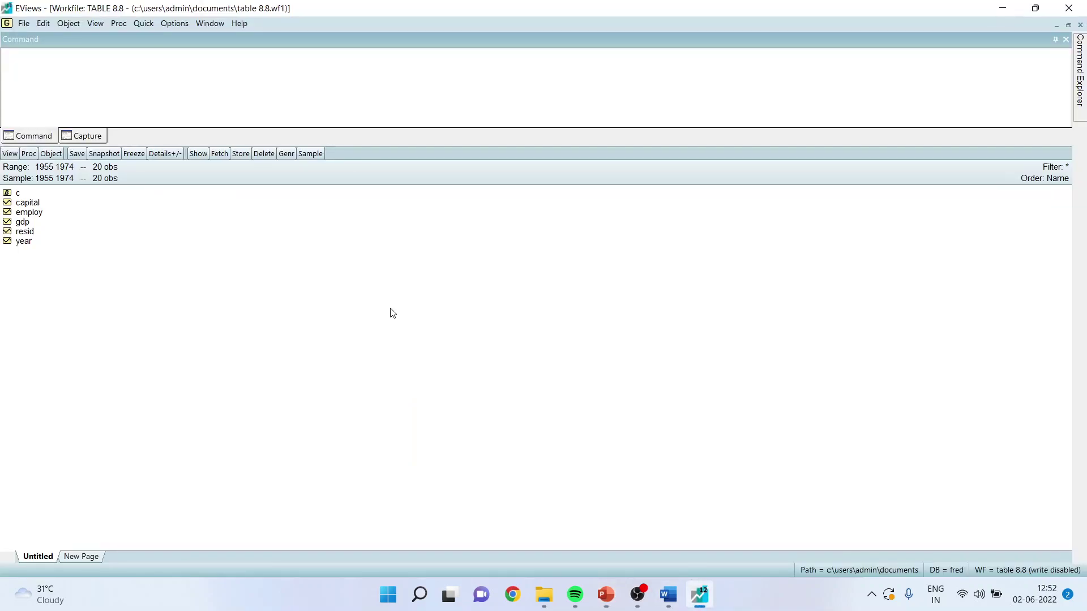
Step: Open gdp, capital and employ together as a VAR
left_click(33, 225)
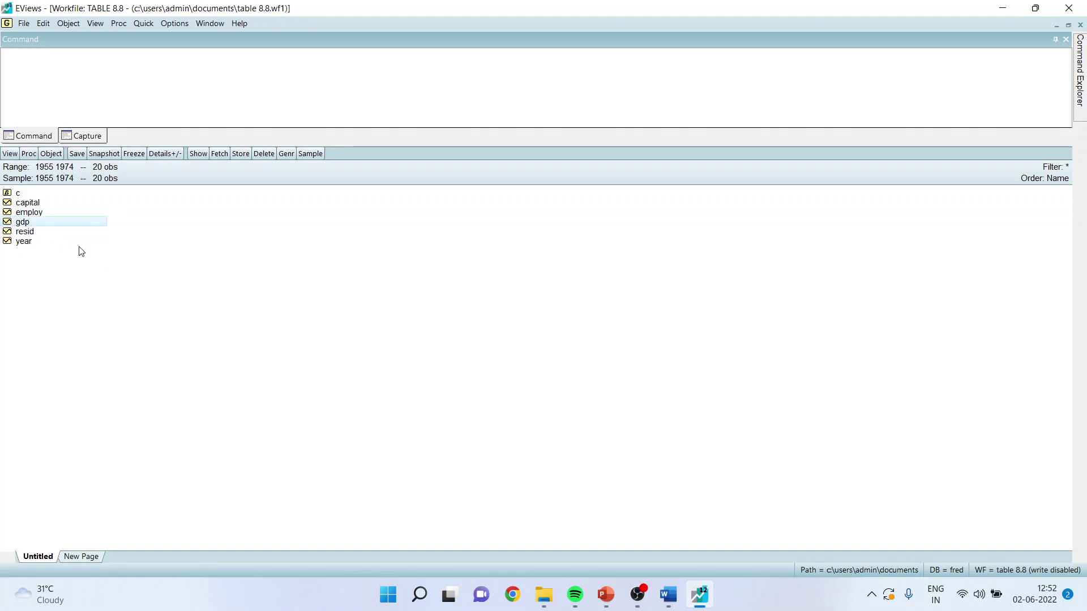
left_click(39, 207, "ctrl")
left_click(56, 212, "ctrl")
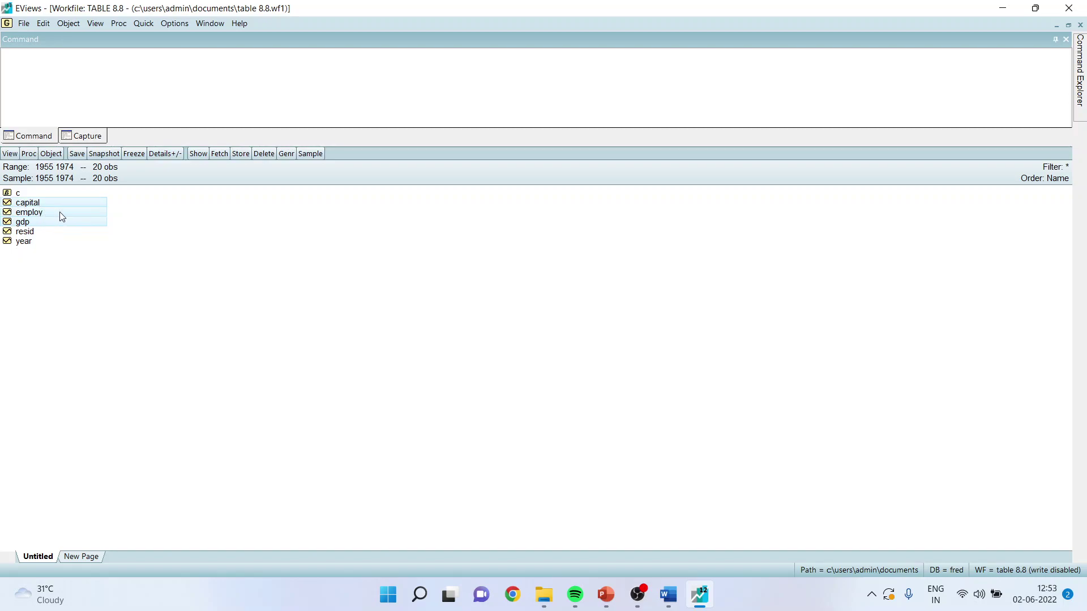
right_click(64, 217)
mouse_move(103, 223)
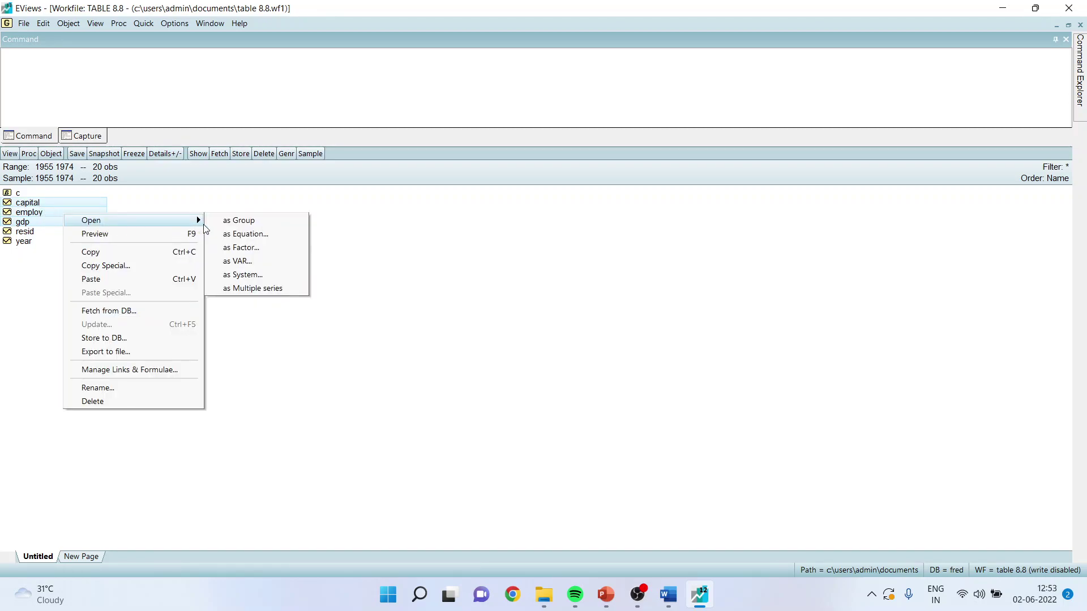
left_click(245, 259)
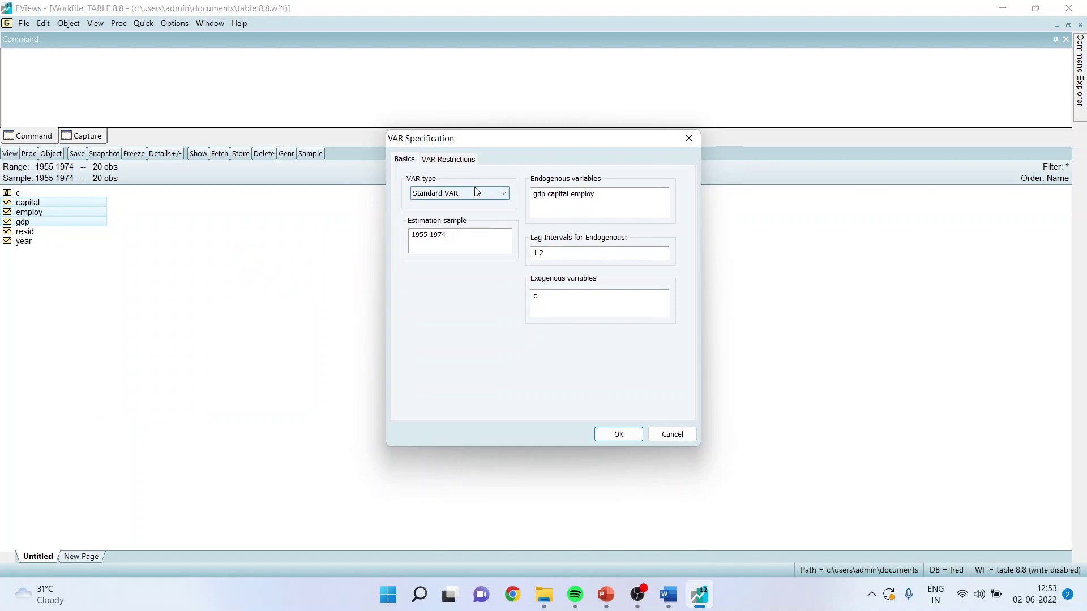
Step: Set the VAR type to Vector Error Correction and review the Cointegration settings
left_click(460, 162)
left_click(405, 161)
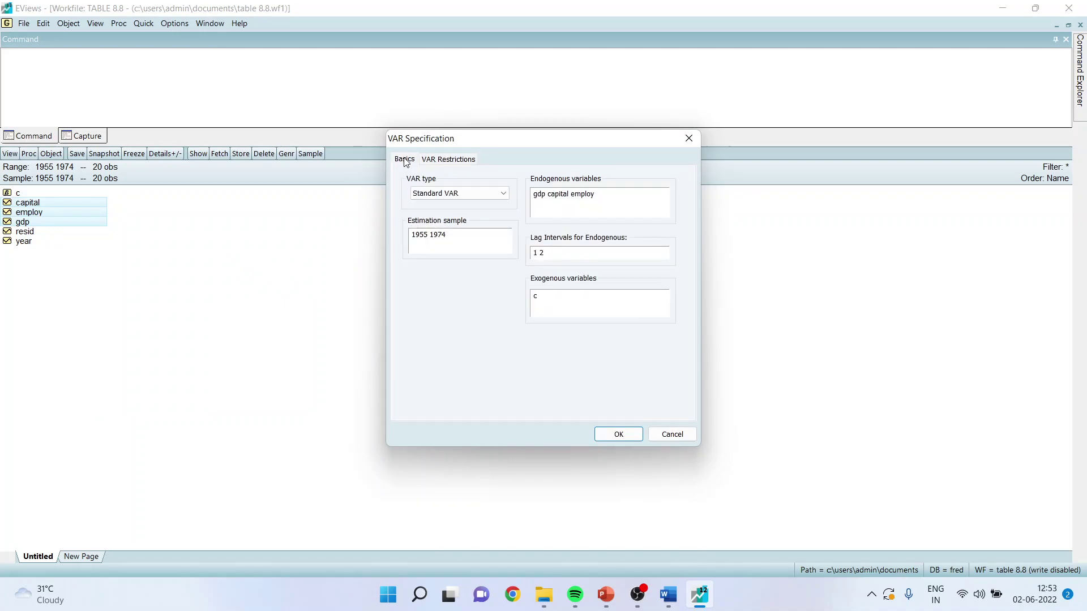
left_click(503, 193)
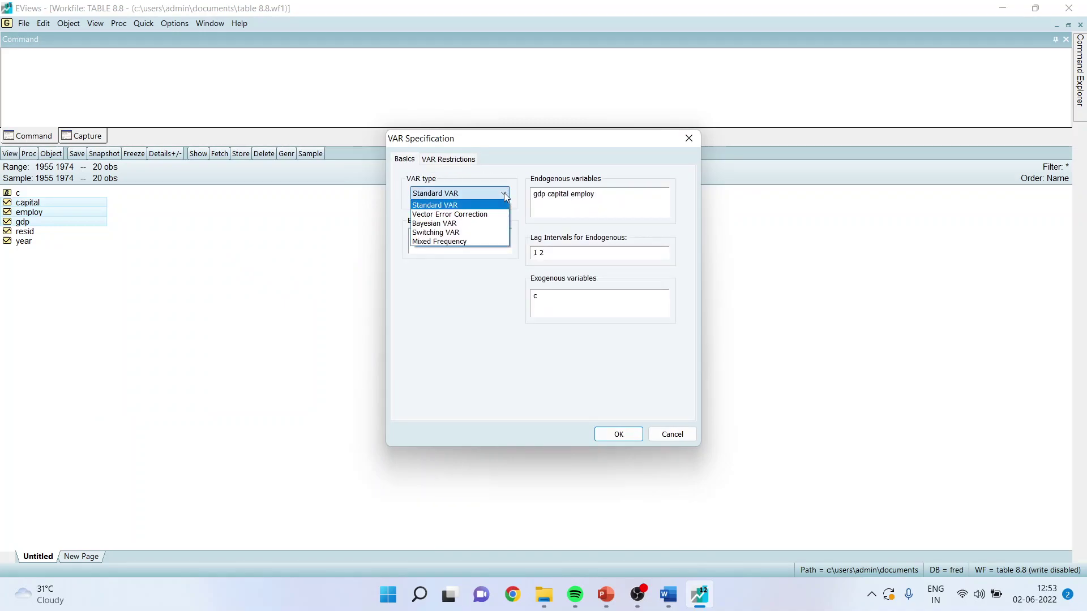
left_click(488, 216)
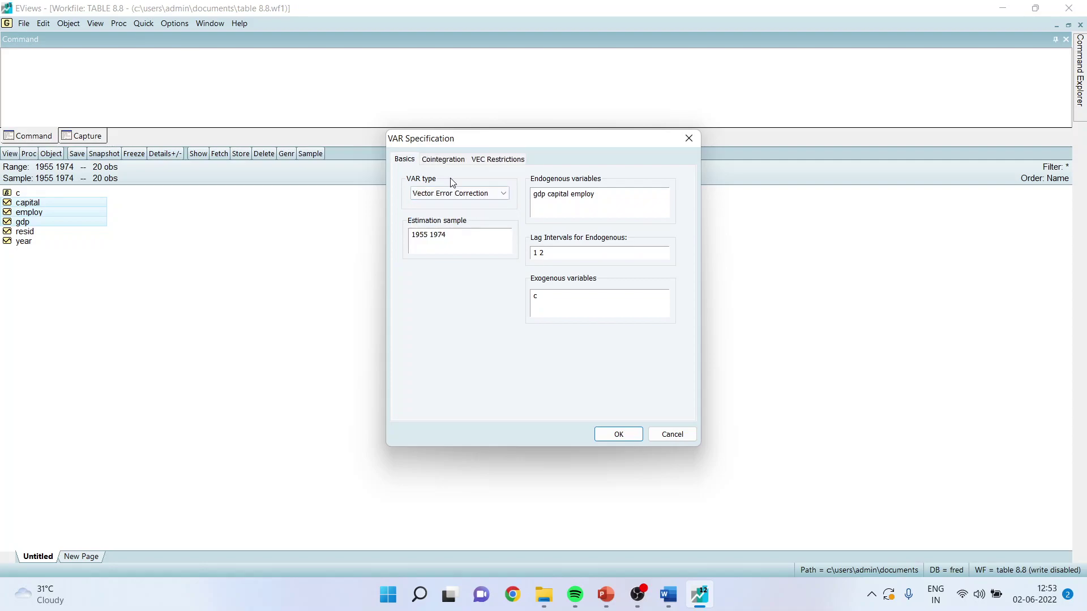
left_click(451, 160)
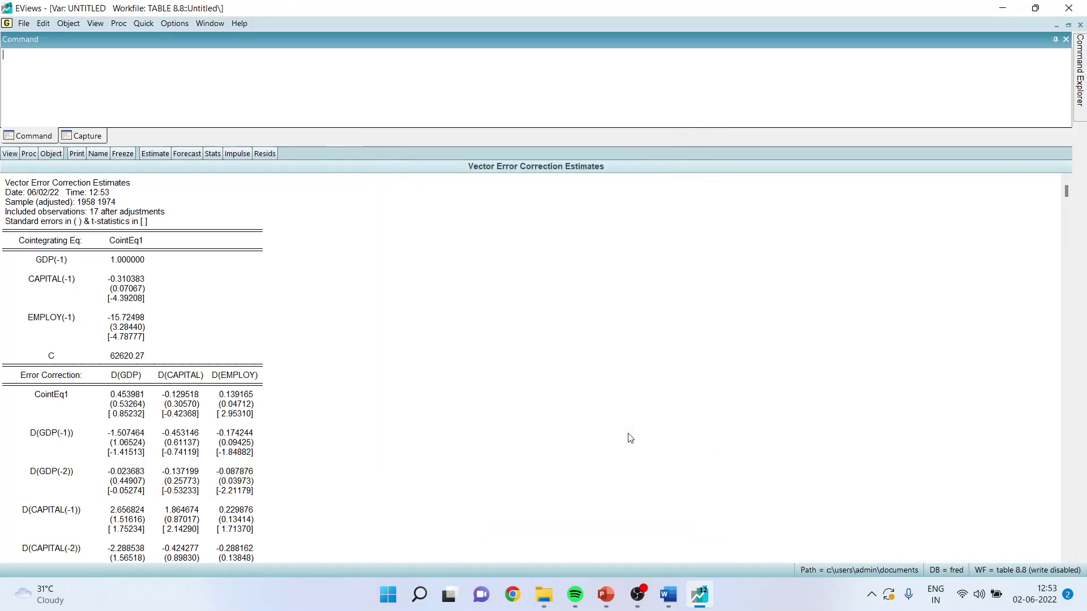
Step: Make a system from the VEC estimates ordered by variable
scroll(523, 345, "down", 1)
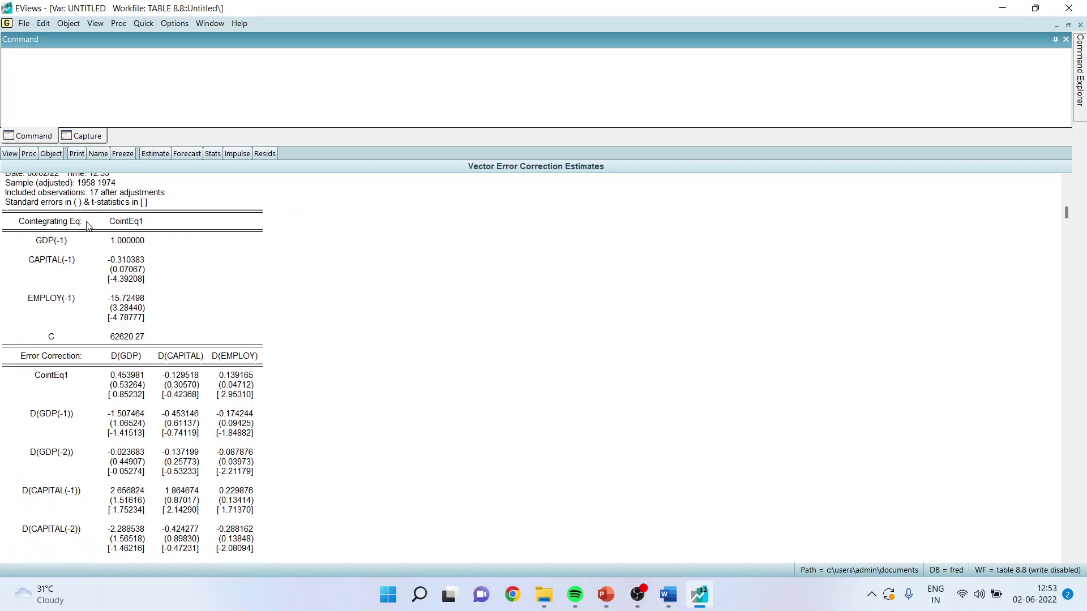
left_click(29, 155)
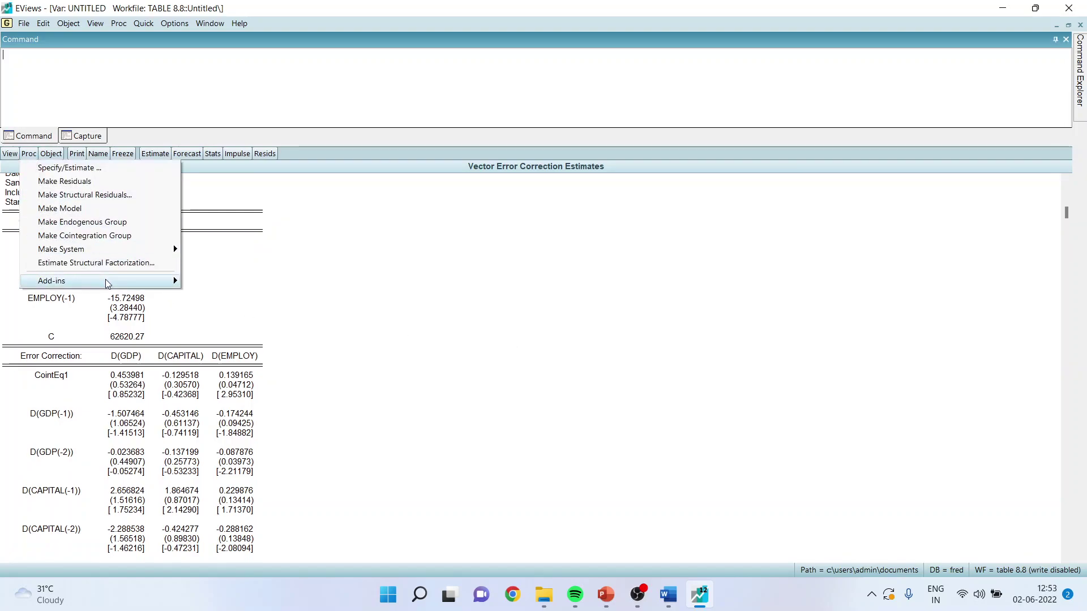
mouse_move(113, 252)
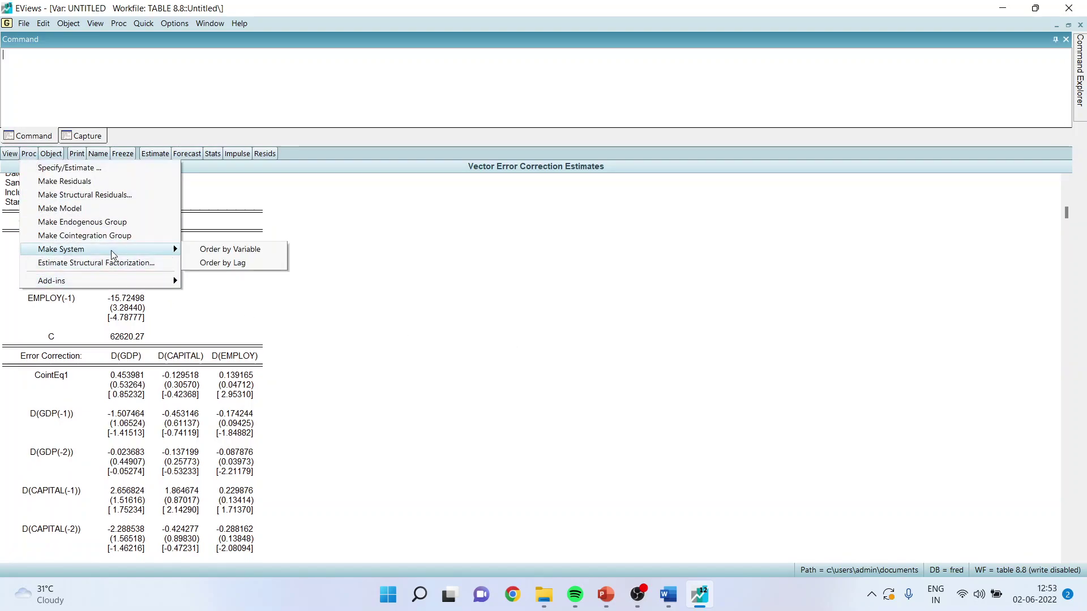
left_click(247, 252)
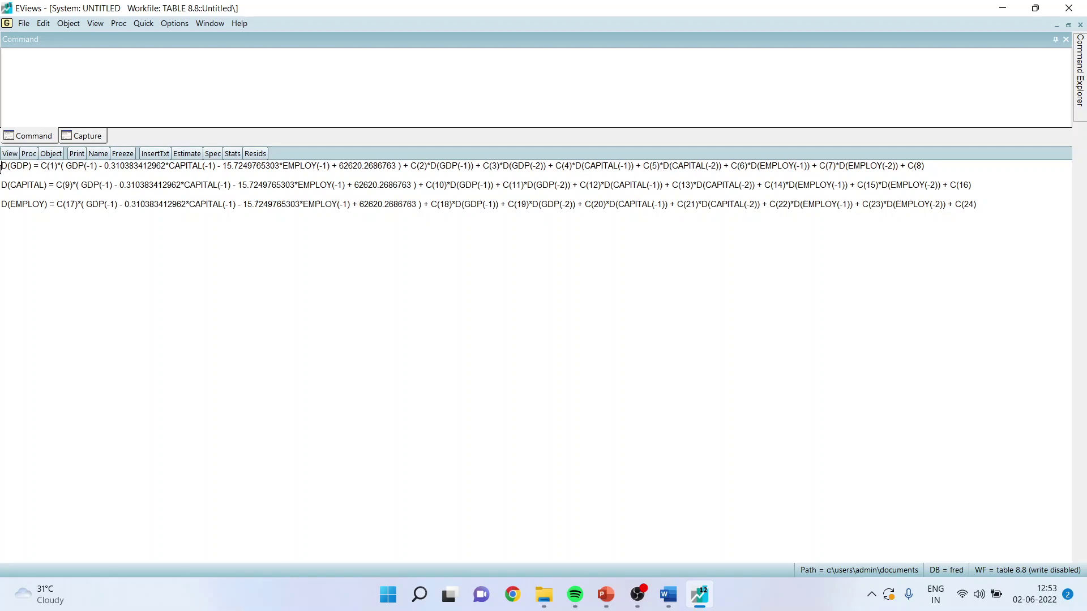
Step: Select and copy the D(GDP) equation line
mouse_move(1, 167)
left_mouse_down()
mouse_move(5, 195)
mouse_move(3, 182)
left_mouse_up()
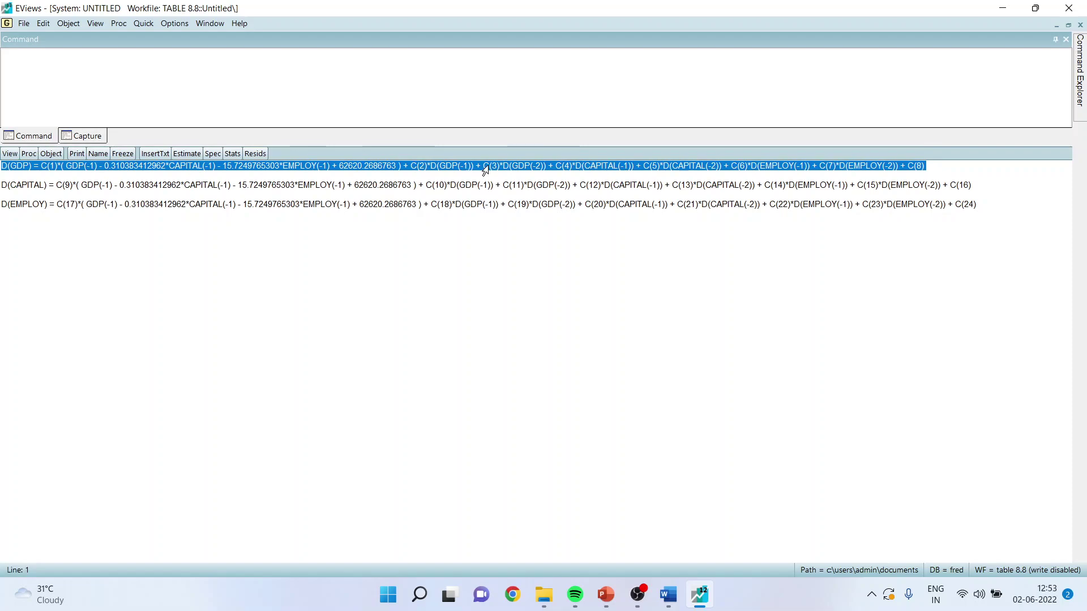
right_click(775, 167)
left_click(806, 201)
Step: Paste the D(GDP) equation into the Word document and highlight C(4) and C(5)
left_click(669, 594)
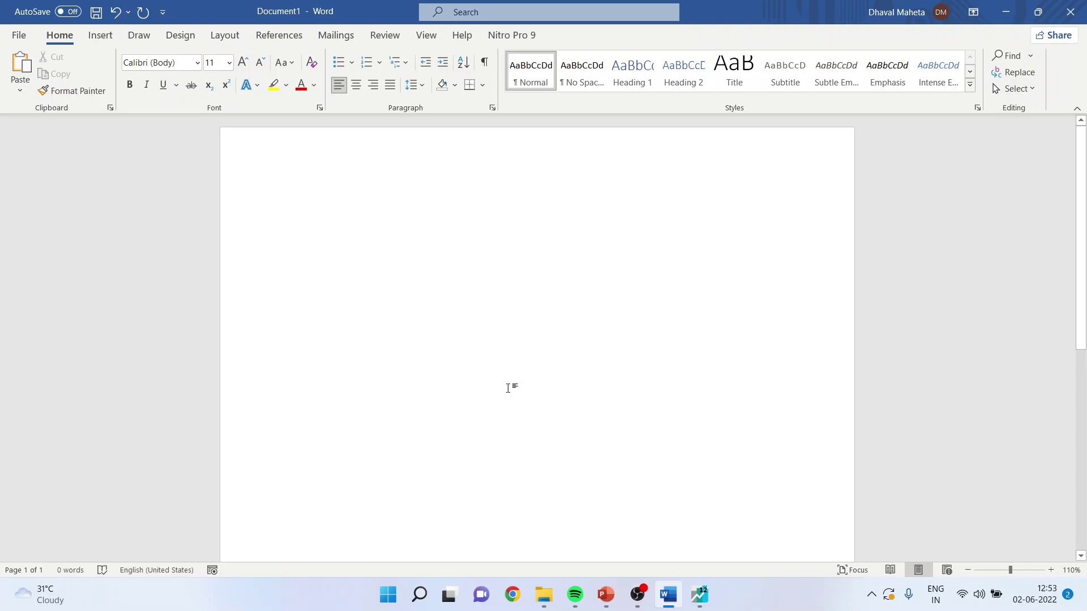
key("ctrl+v")
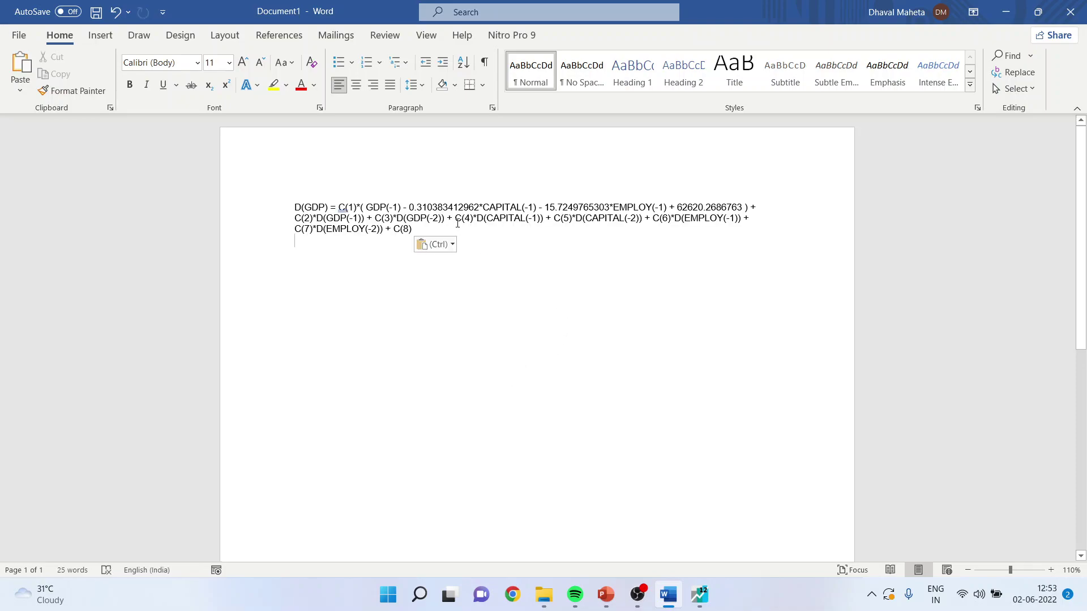
left_click_drag(453, 218, 481, 219)
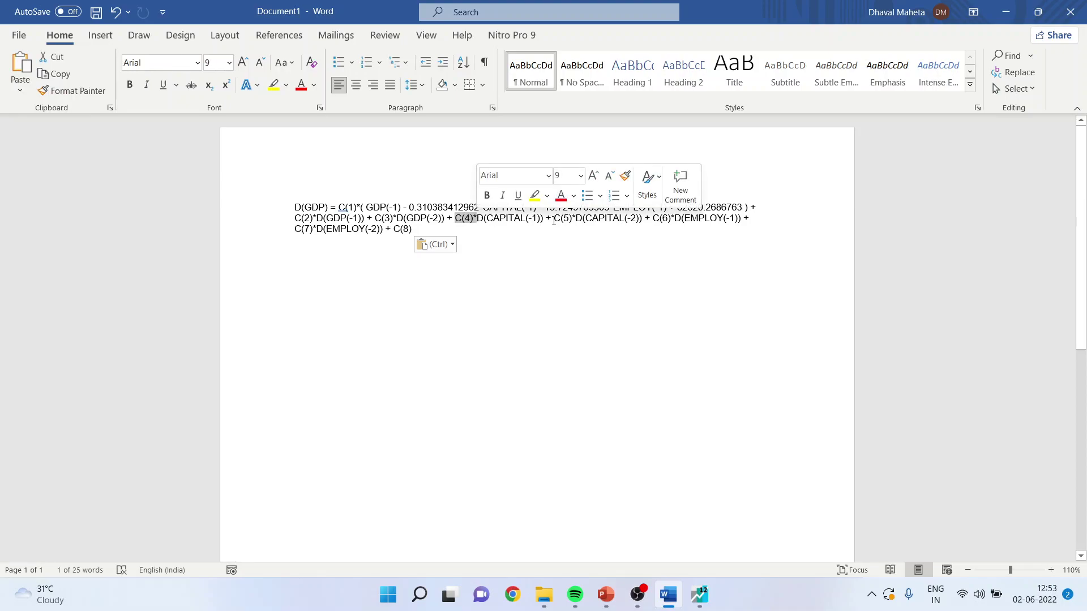
left_click_drag(553, 219, 576, 219)
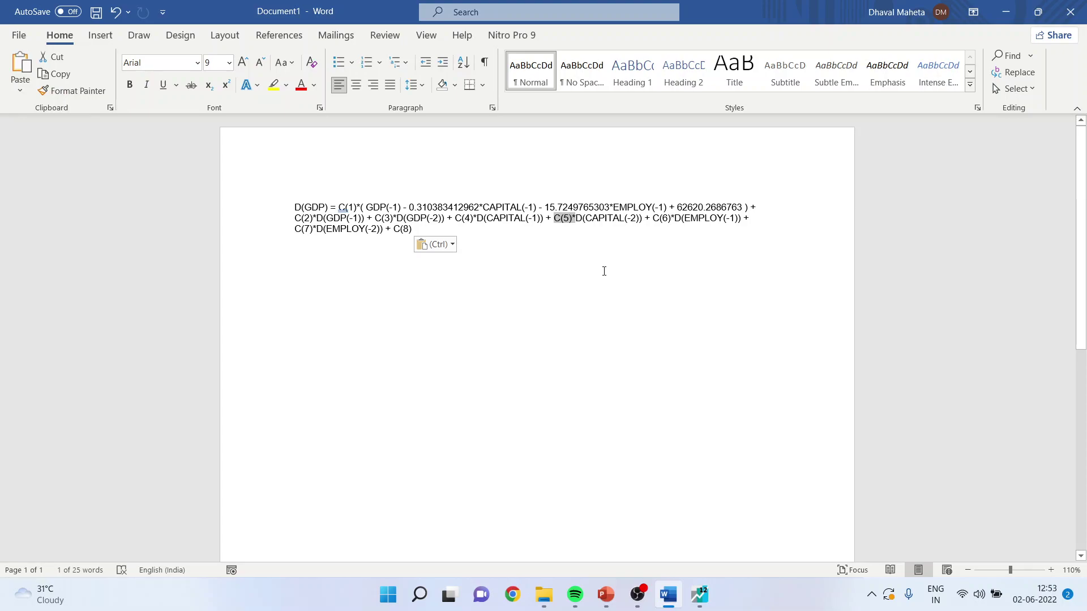
Step: Estimate the copied D(GDP) equation via Quick > Estimate Equation, giving coefficients C(1)–C(8)
left_click(700, 594)
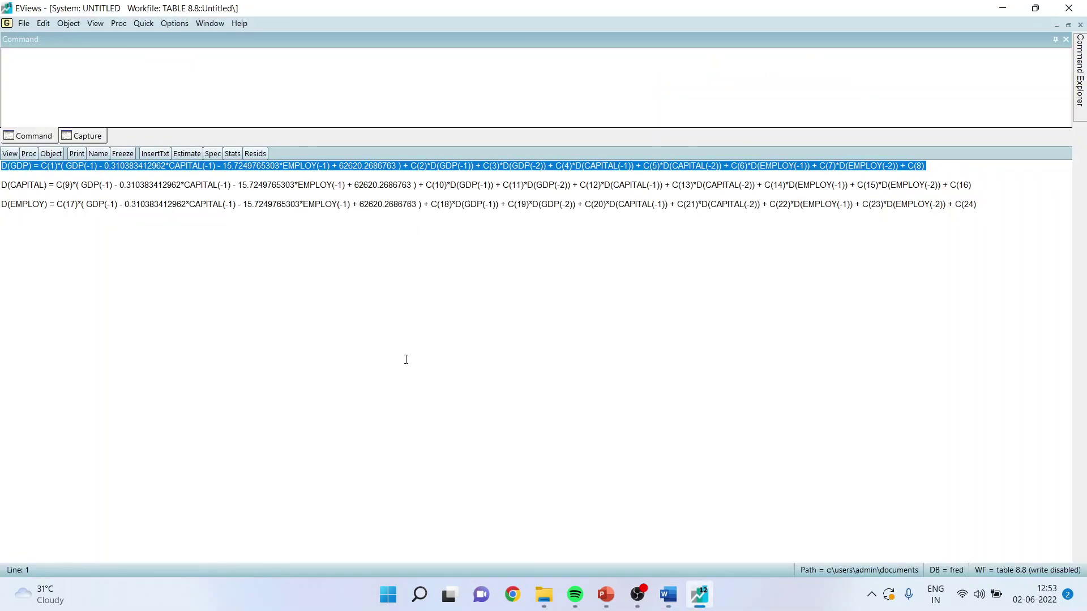
right_click(180, 174)
left_click(210, 205)
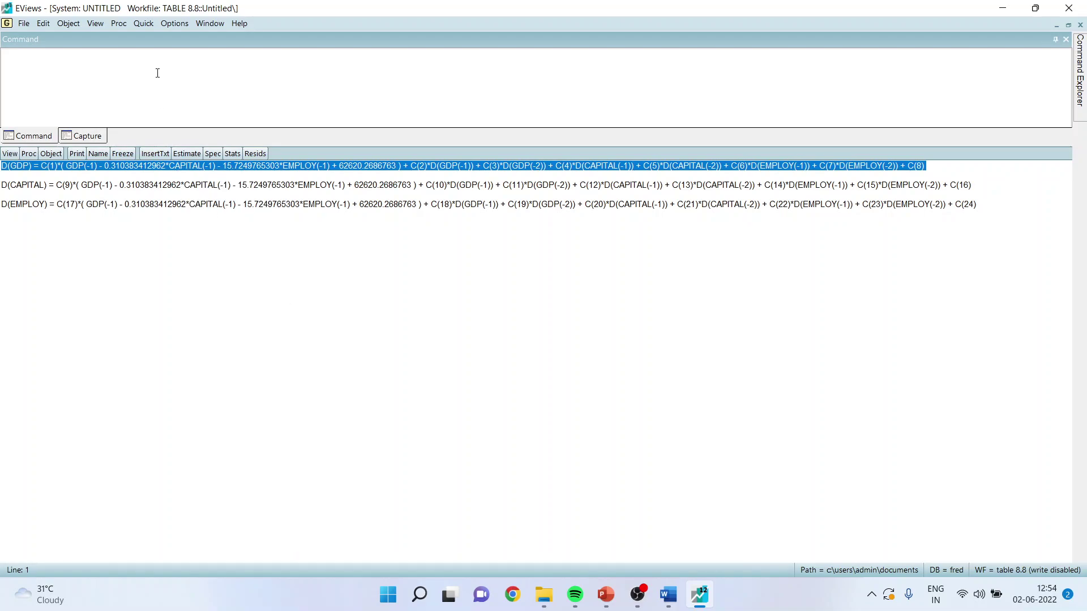
left_click(142, 23)
left_click(181, 138)
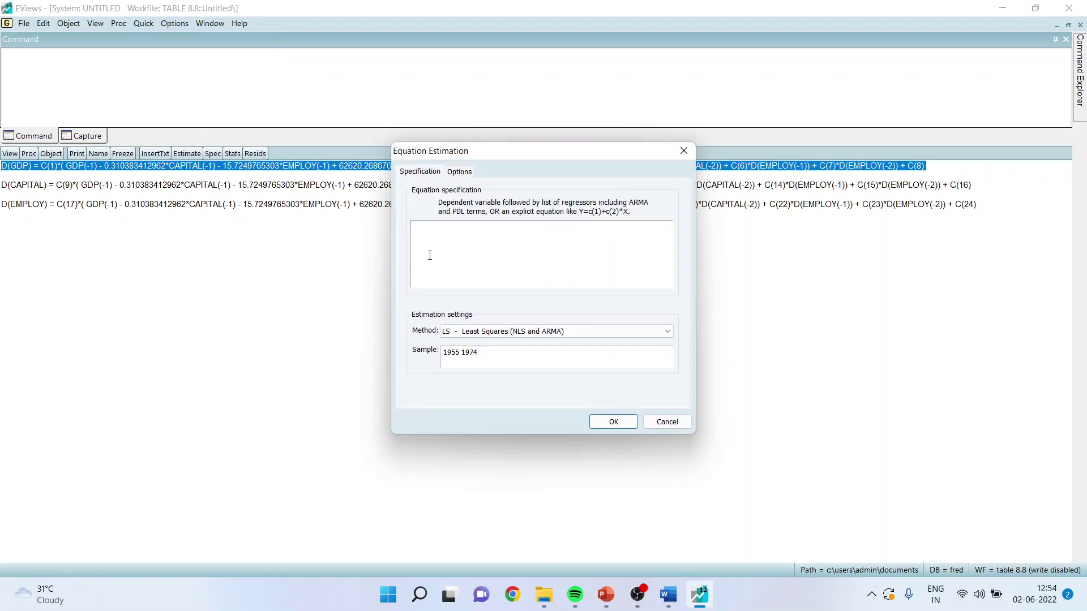
key("ctrl+v")
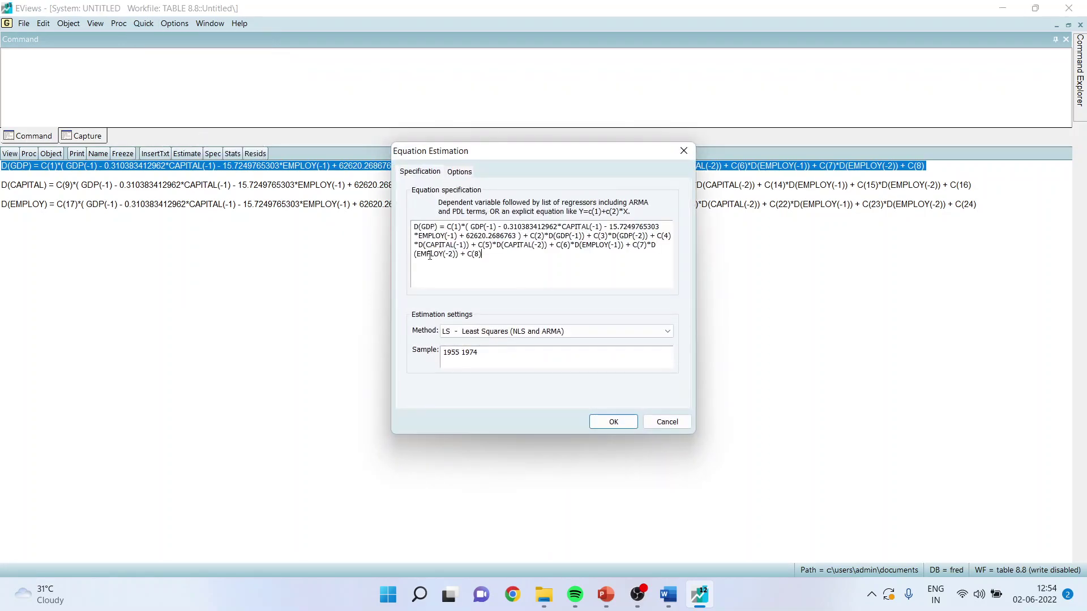
left_click(614, 423)
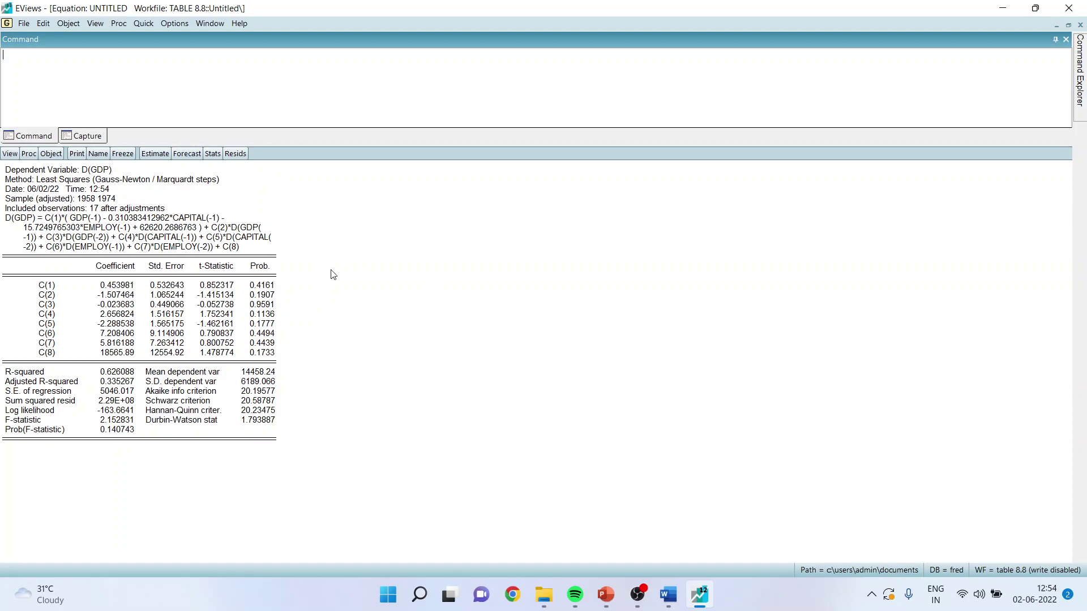
Step: Run a Wald test of c(4)=c(5)=0, giving F-statistic 1.693911 with probability 0.2375
left_click(10, 154)
mouse_move(109, 265)
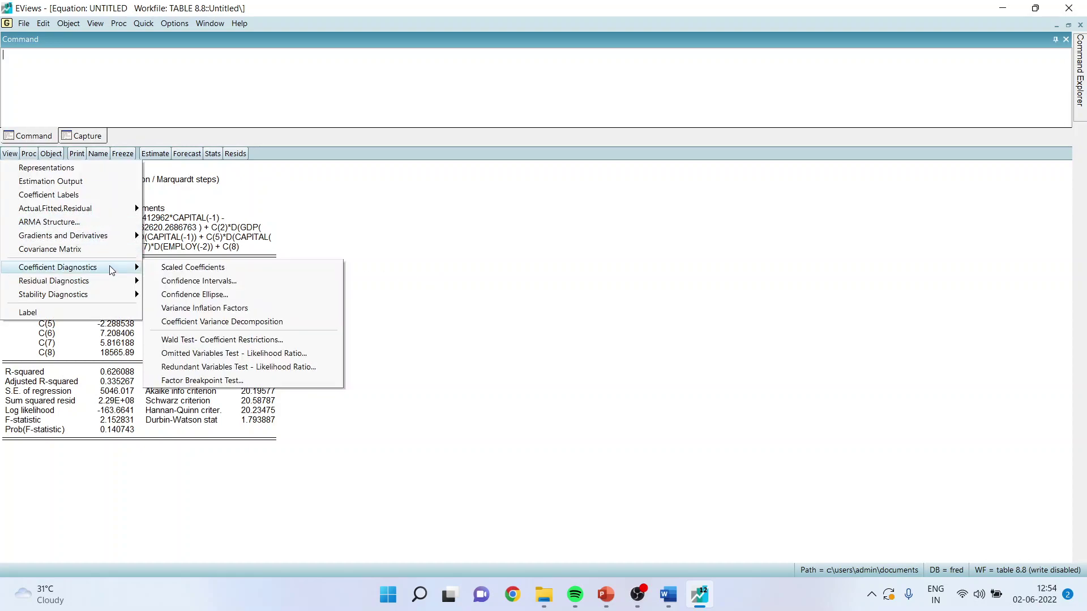
left_click(257, 346)
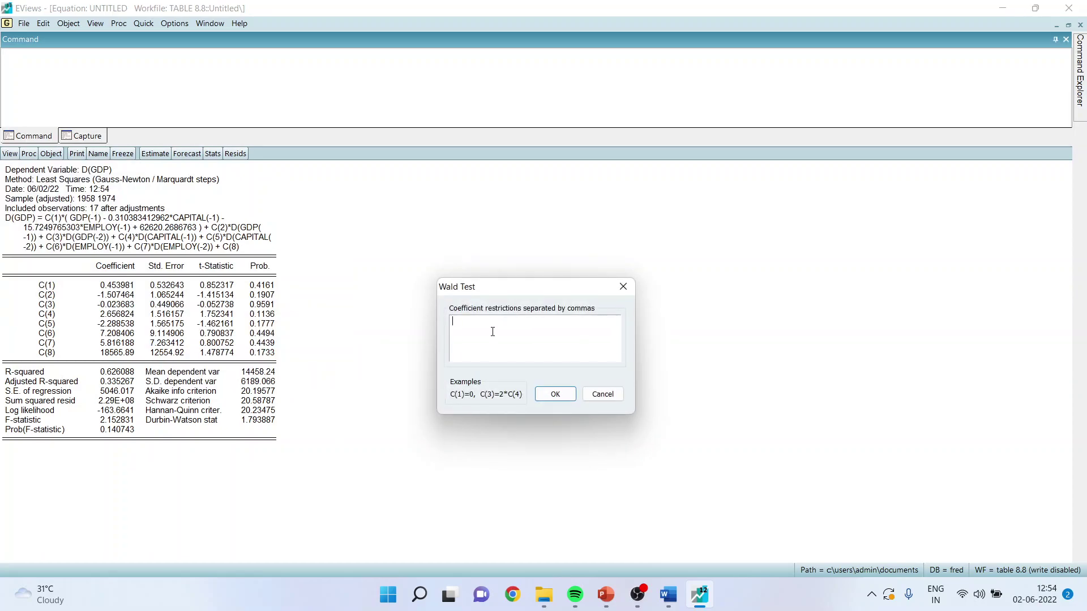
type("c(4)=c(5)=0")
left_click(556, 394)
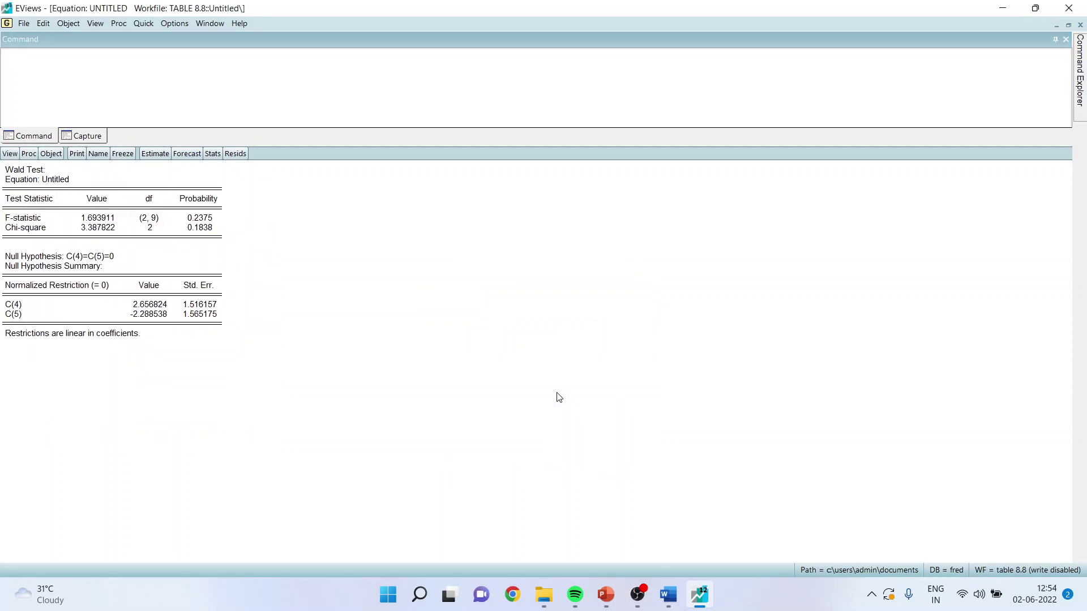
left_click(209, 218)
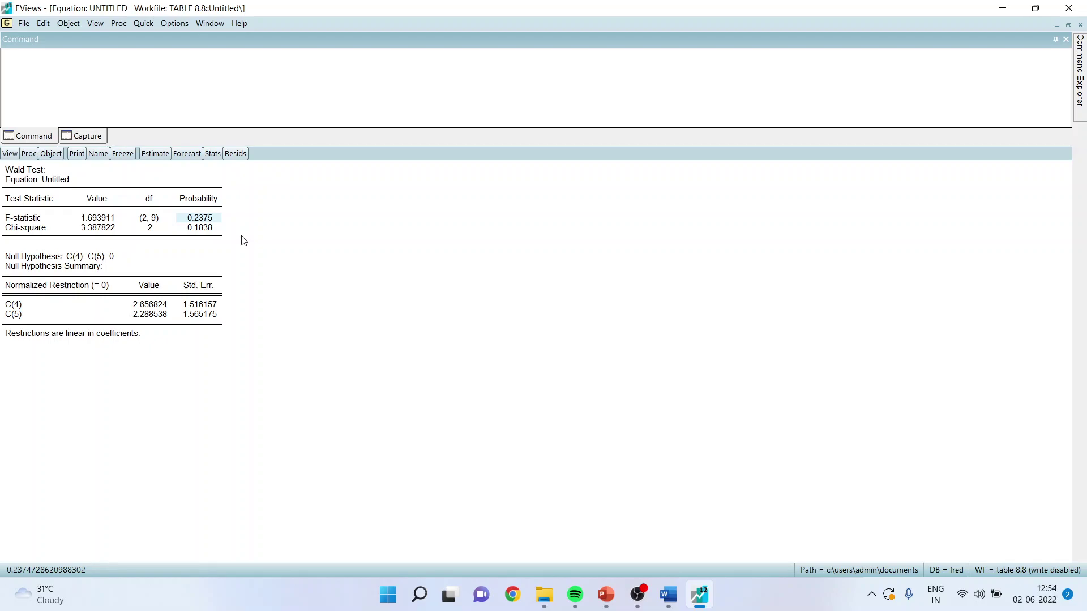
Step: Compare the Wald result with the D(GDP) equation in the Word notes
left_click(667, 594)
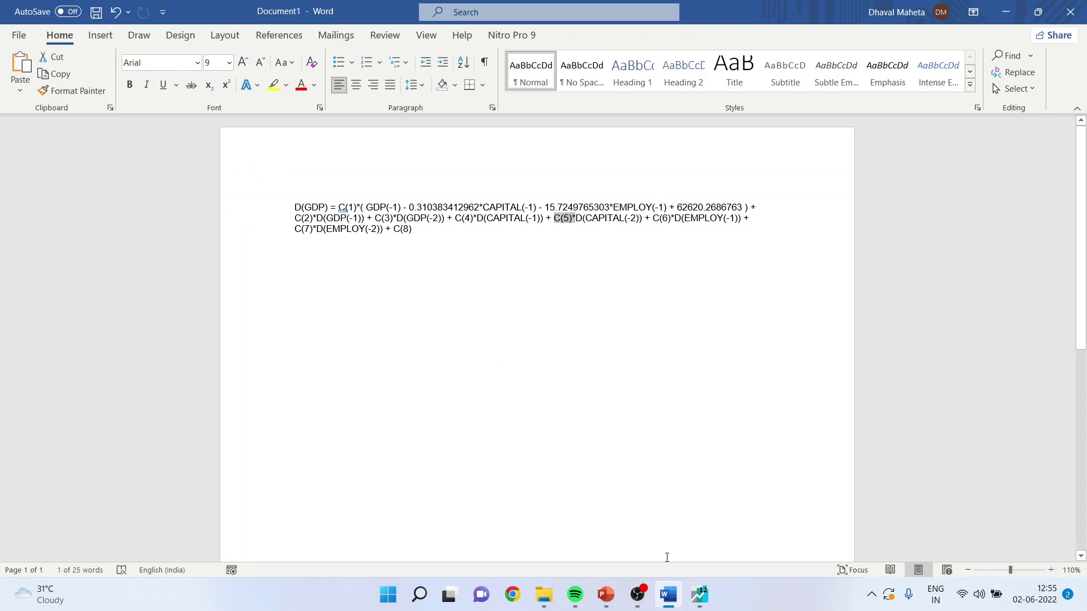
left_click(700, 594)
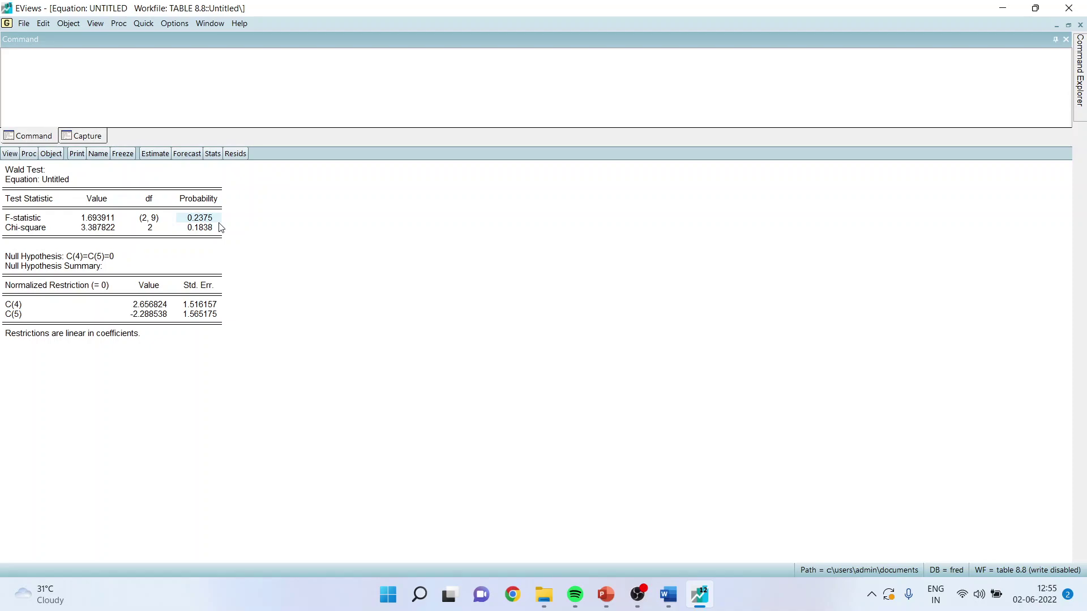
left_click(668, 591)
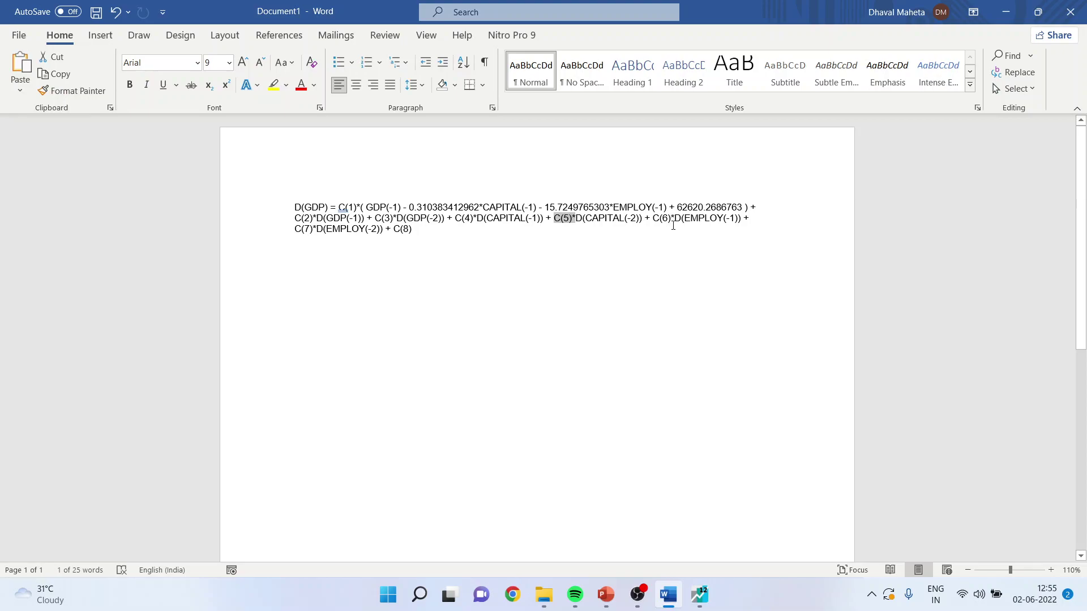
left_click(699, 594)
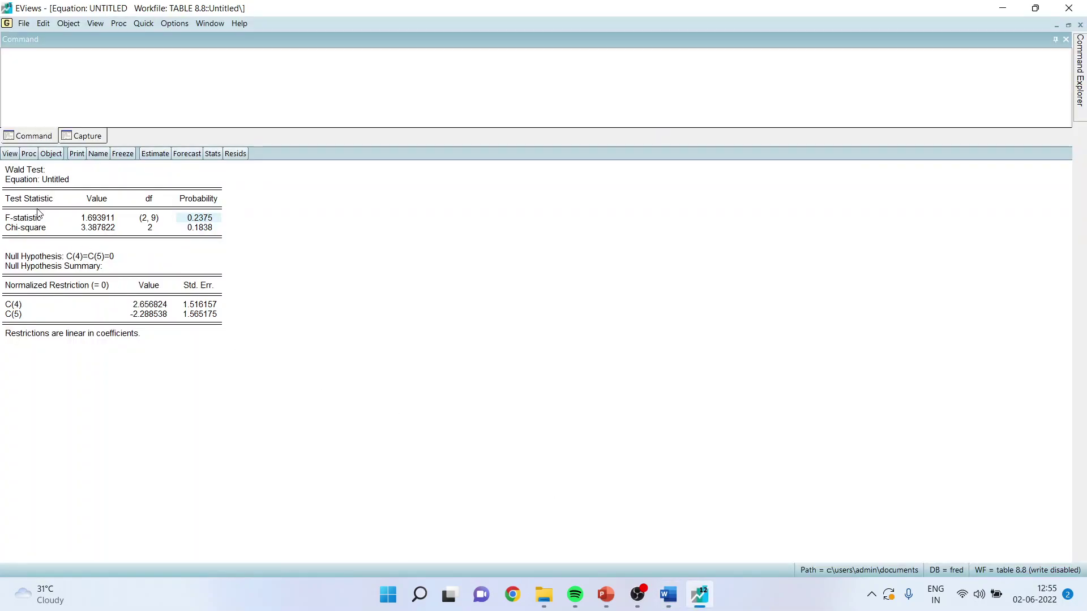
Step: Run a Wald test of c(6)=c(7)=0 (probability 0.6906), then bring up the Word notes
left_click(9, 155)
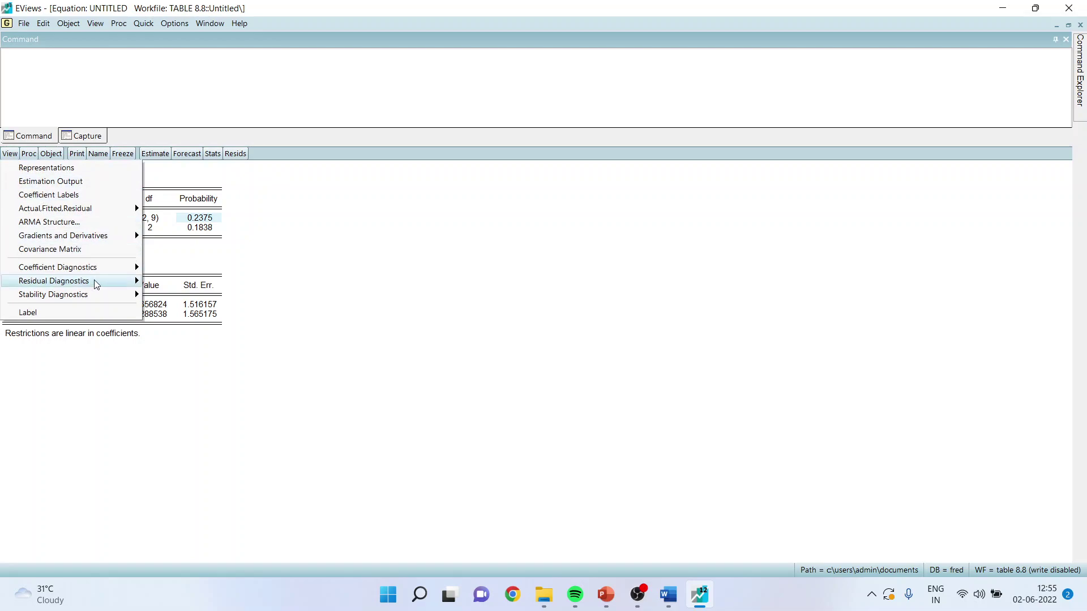
mouse_move(96, 272)
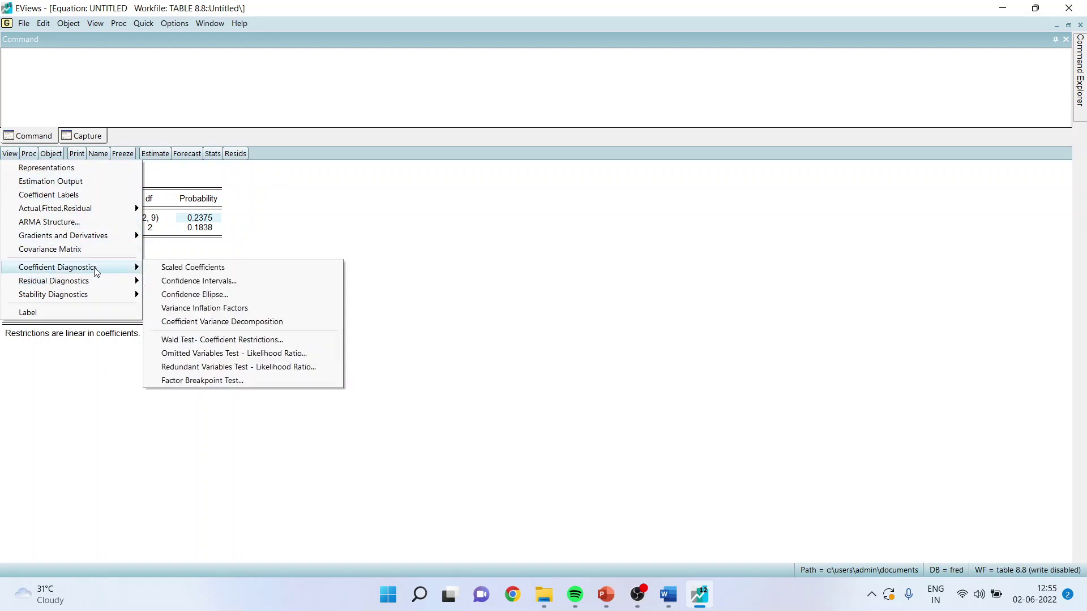
left_click(213, 341)
type("c")
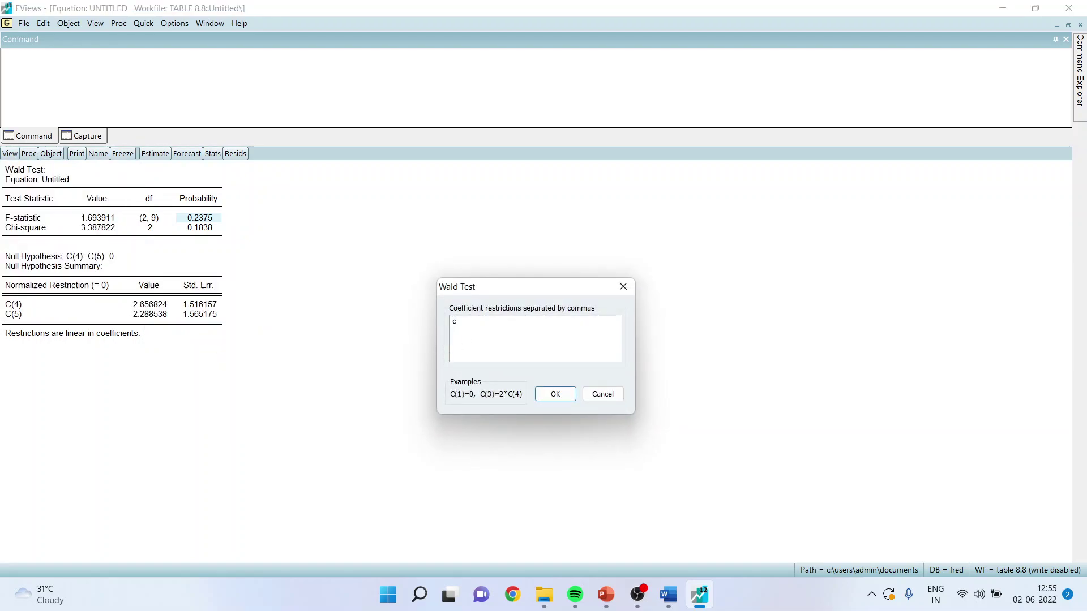
type("(6)=c(7)=0")
left_click(555, 394)
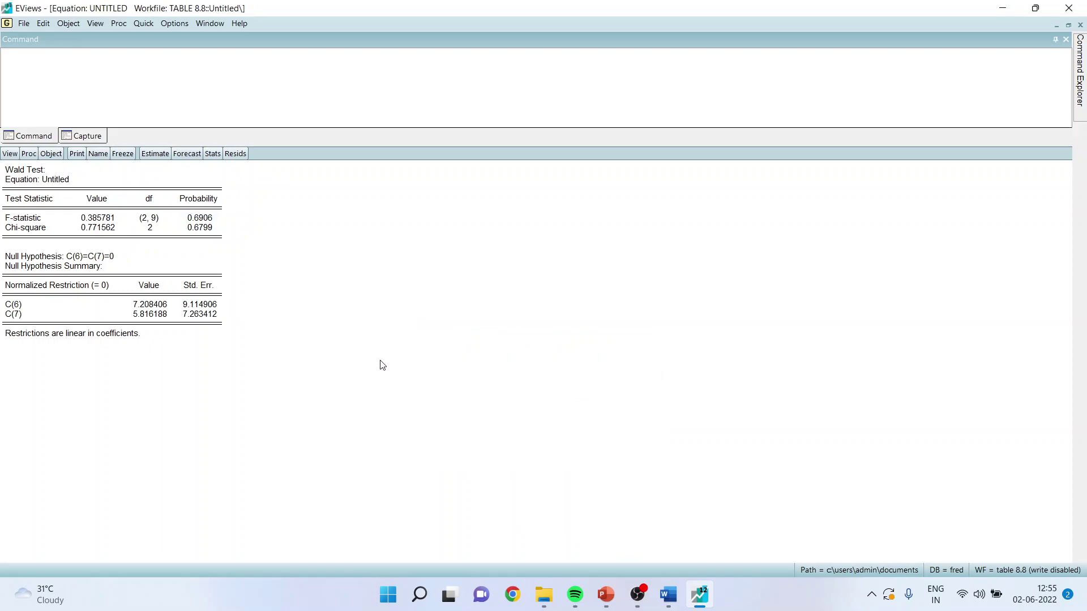
left_click(205, 219)
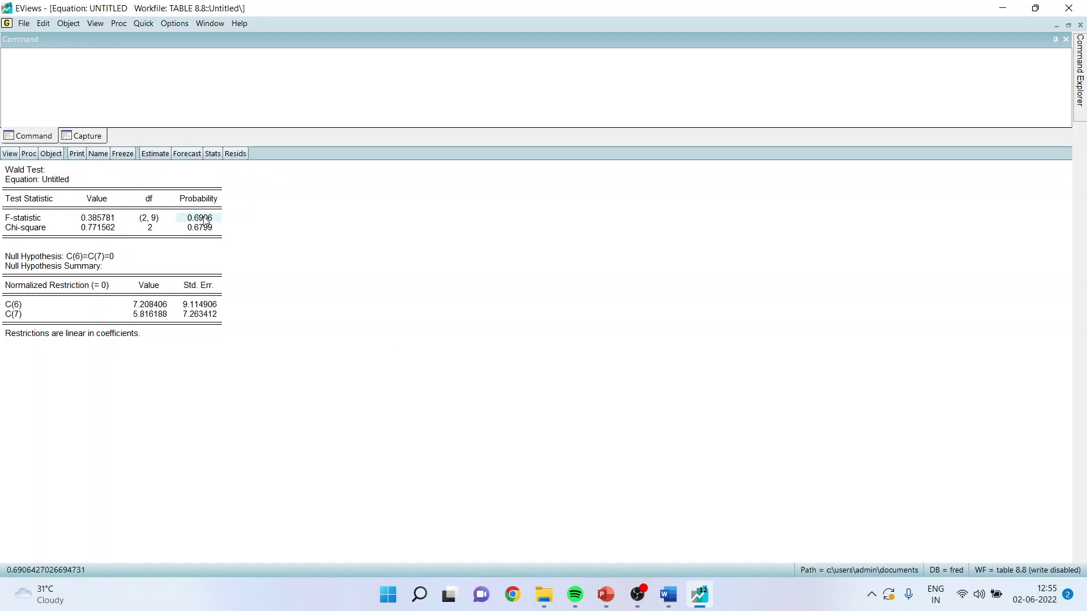
left_click(668, 594)
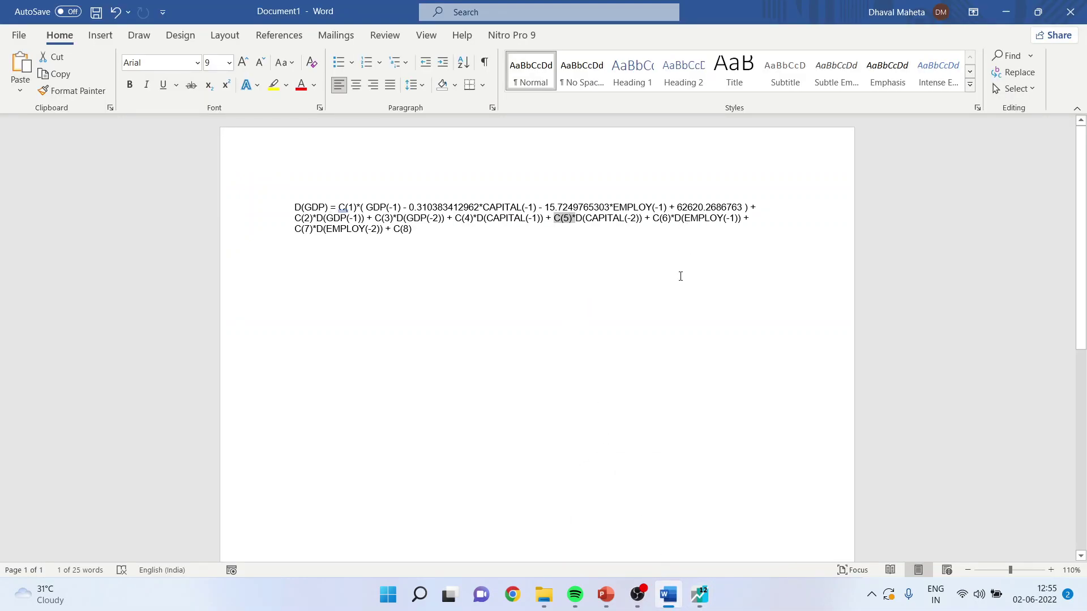
left_click(699, 594)
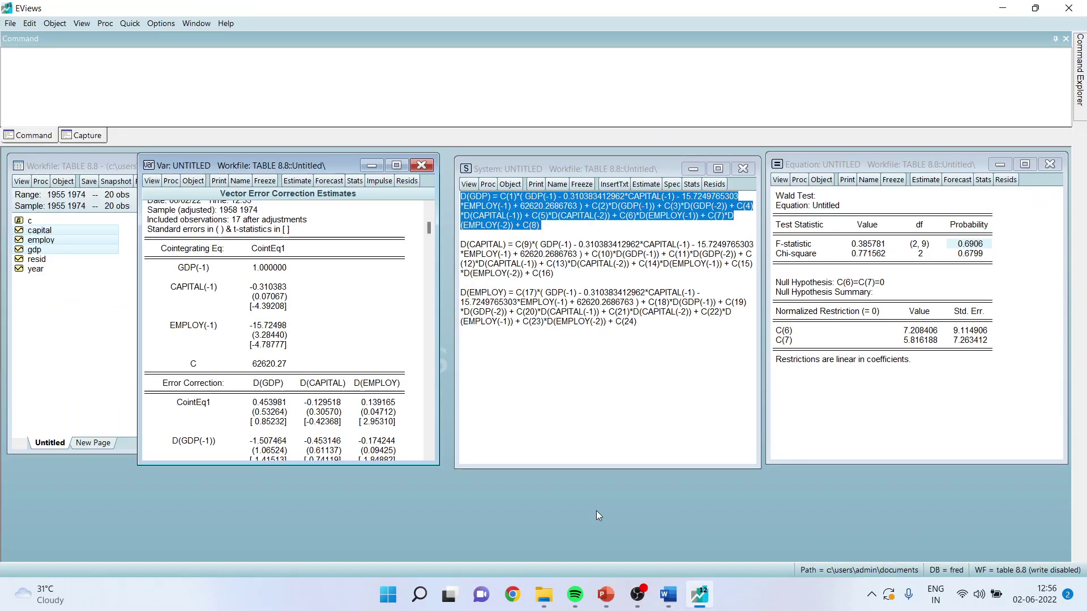
left_click(633, 376)
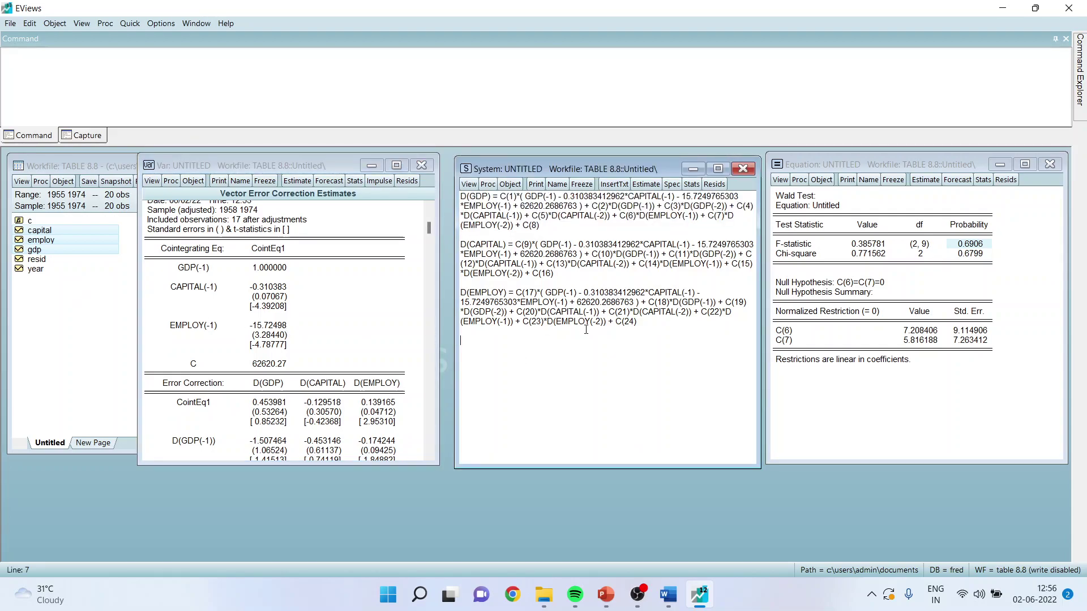
left_click(1050, 164)
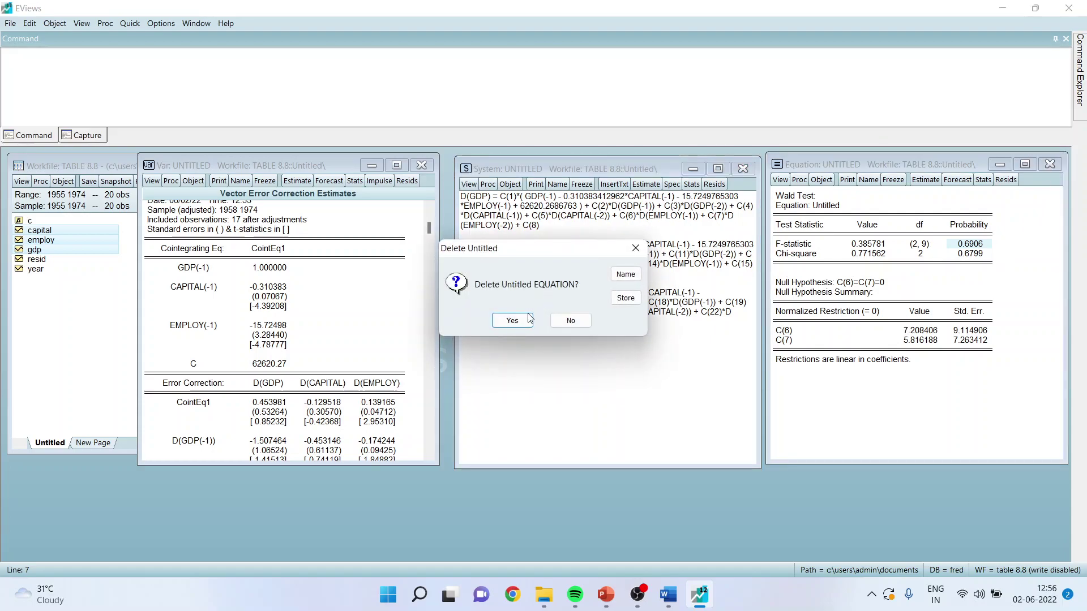
left_click(512, 320)
left_click_drag(511, 170, 712, 155)
left_click_drag(300, 168, 518, 164)
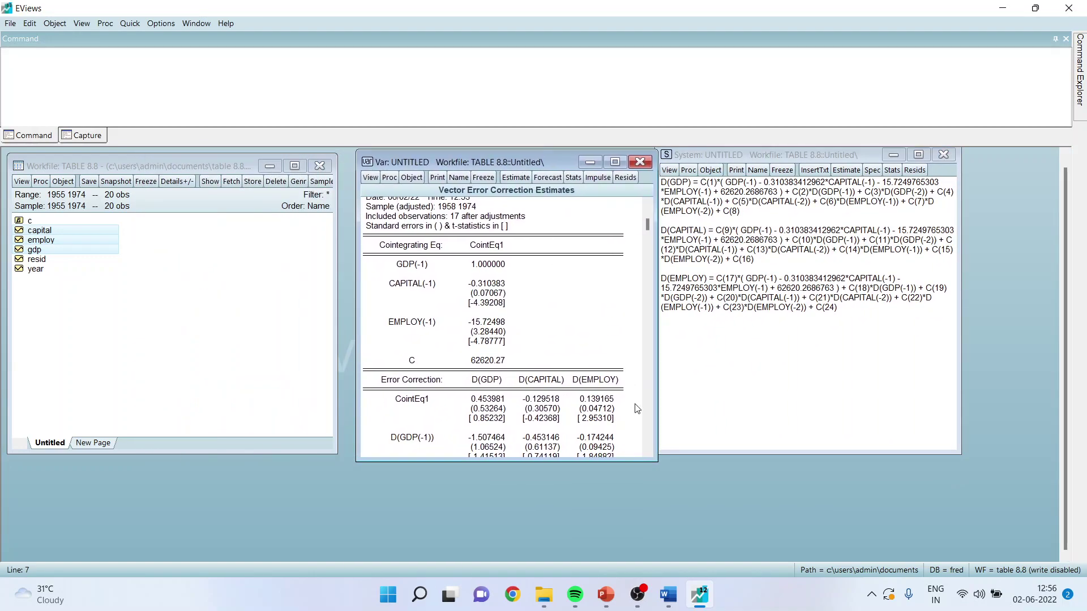
left_click(605, 593)
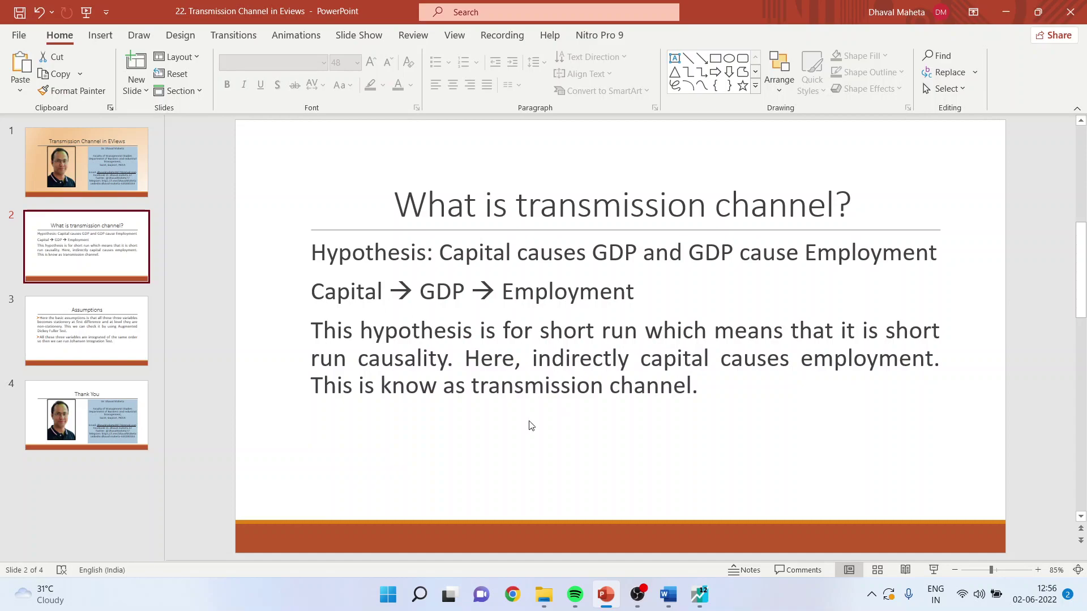
Step: Select and copy the D(EMPLOY) equation in the System window
left_click(700, 594)
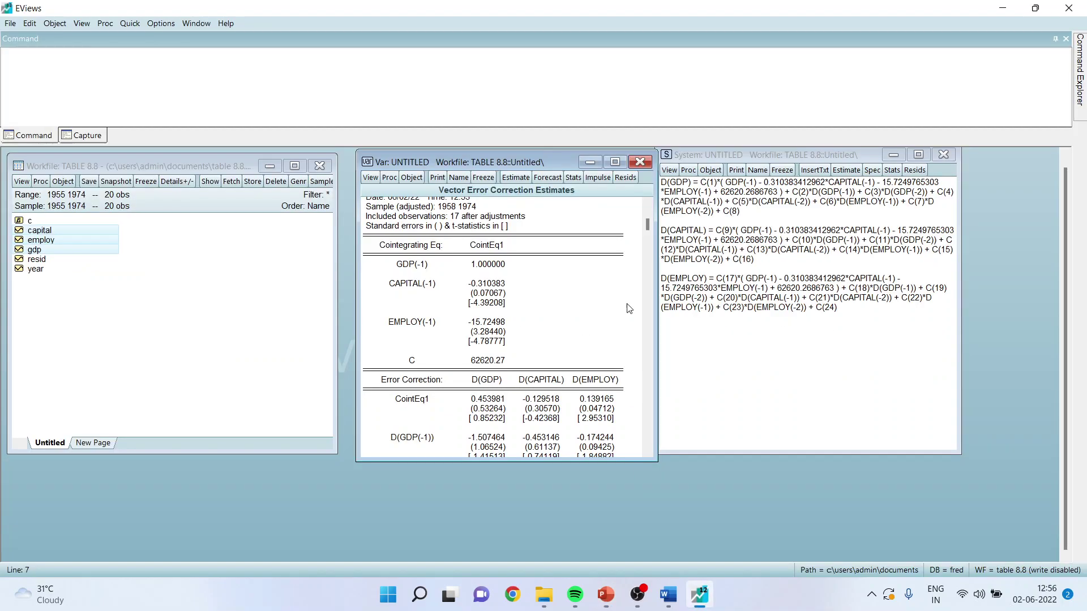
left_click(688, 279)
left_click_drag(689, 279, 815, 314)
right_click(745, 277)
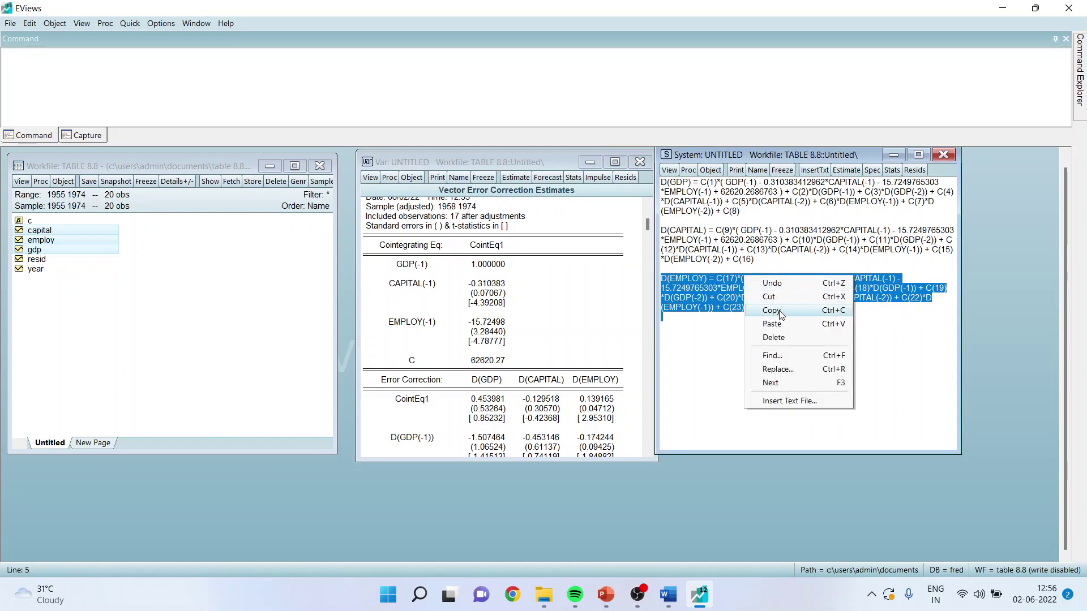
left_click(770, 310)
Step: Estimate the D(EMPLOY) equation by least squares, showing coefficients C(17)–C(24)
left_click(521, 179)
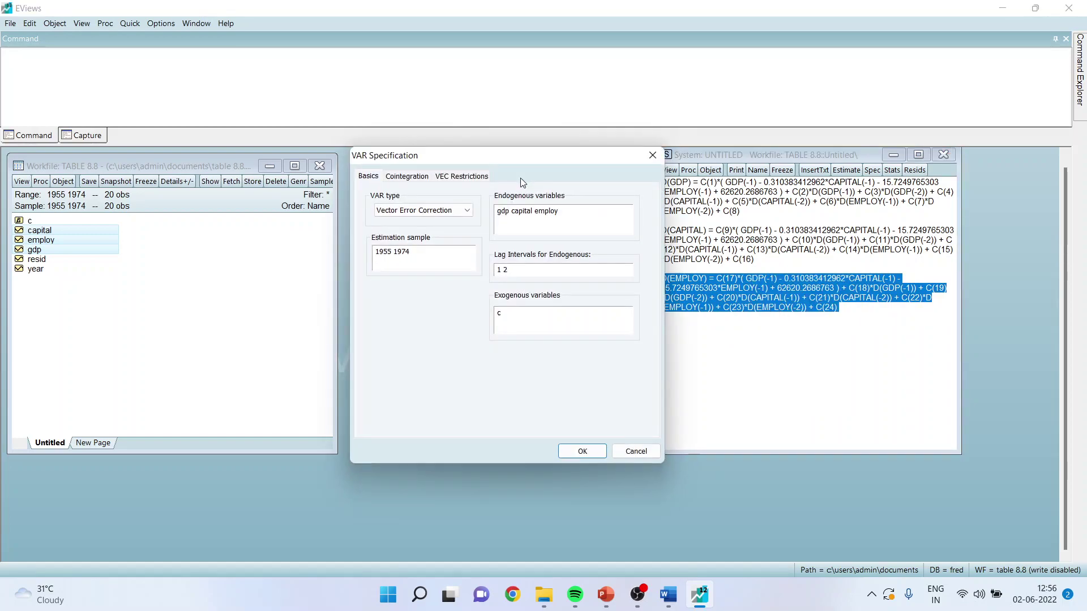
left_click(635, 451)
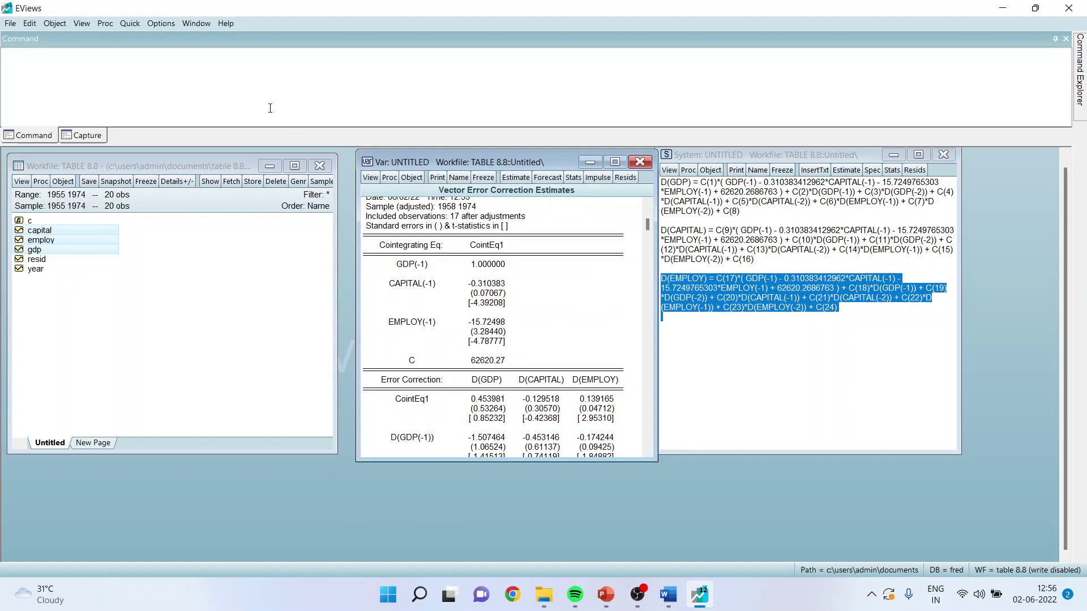
left_click(129, 24)
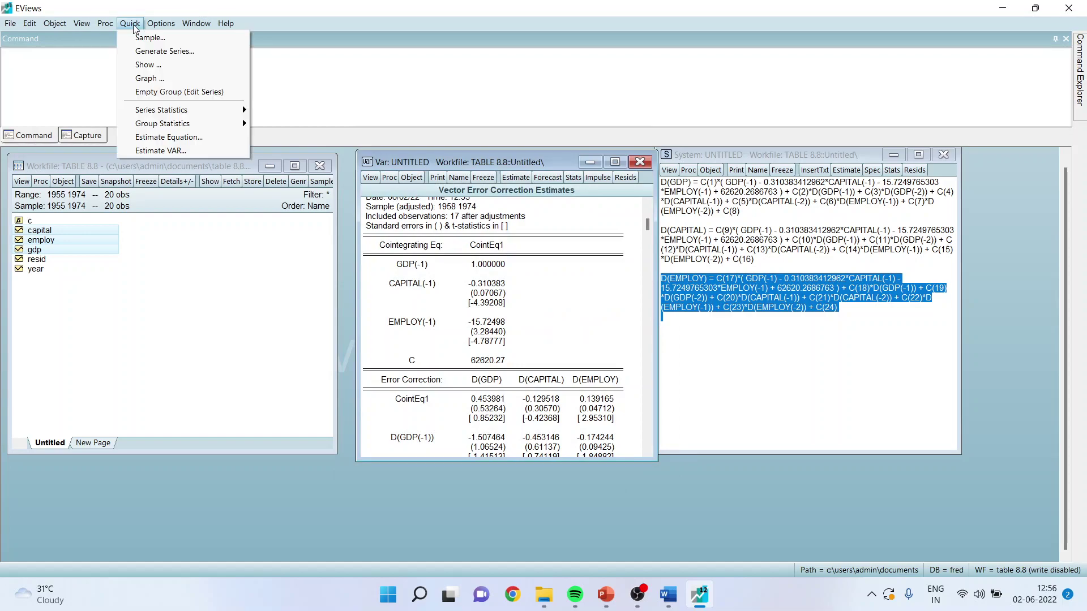
left_click(190, 136)
key("ctrl+v")
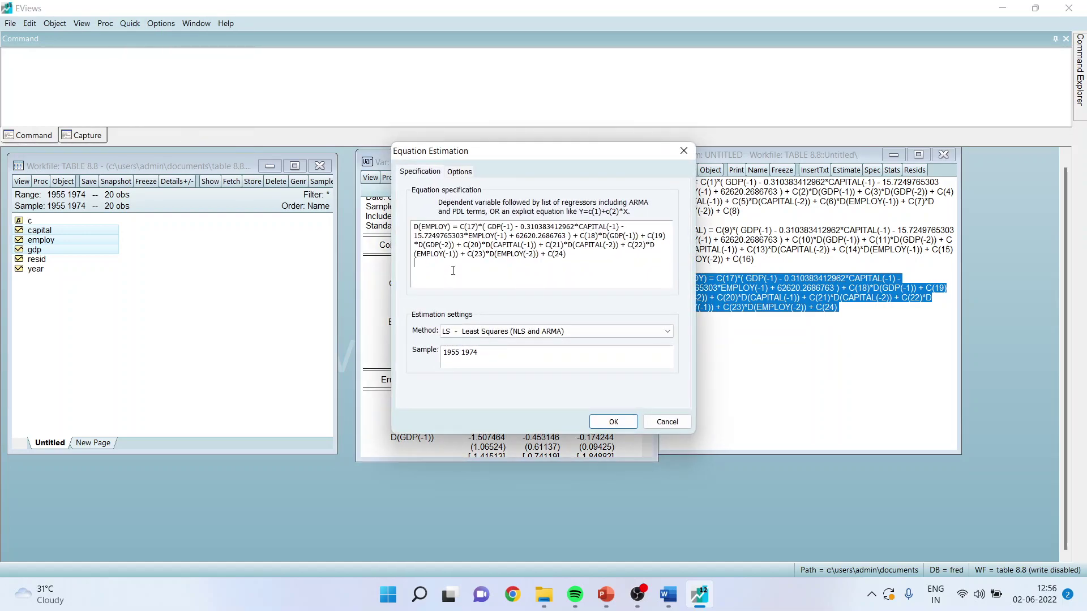
left_click(612, 423)
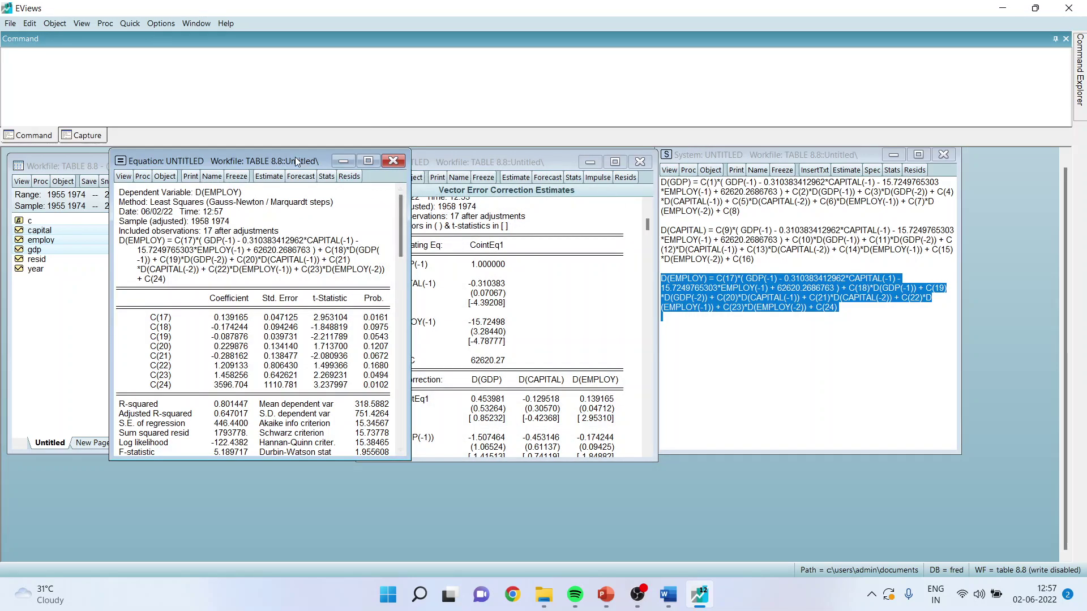
left_click_drag(295, 160, 500, 154)
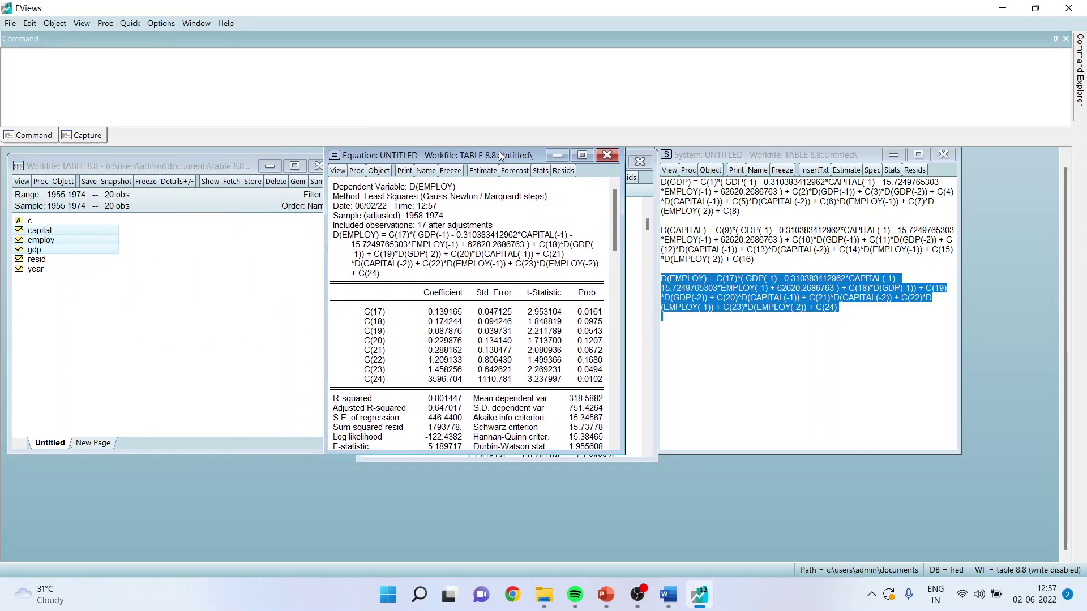
Step: In Word, paste the D(EMPLOY) equation with coefficients C(17)–C(24) on a new line below the D(GDP) equation
left_click(668, 594)
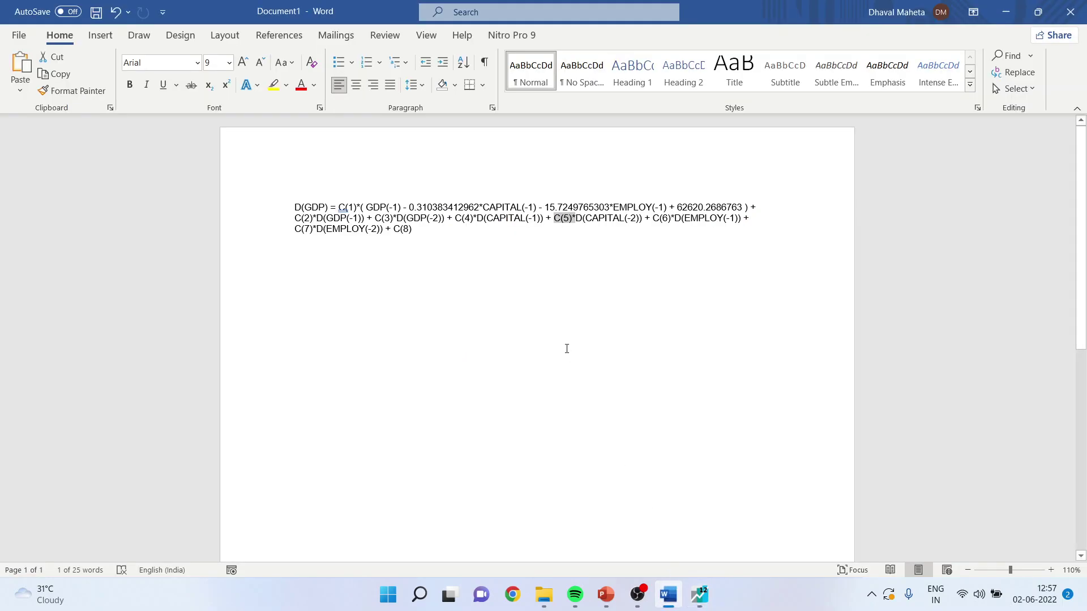
left_click(308, 288)
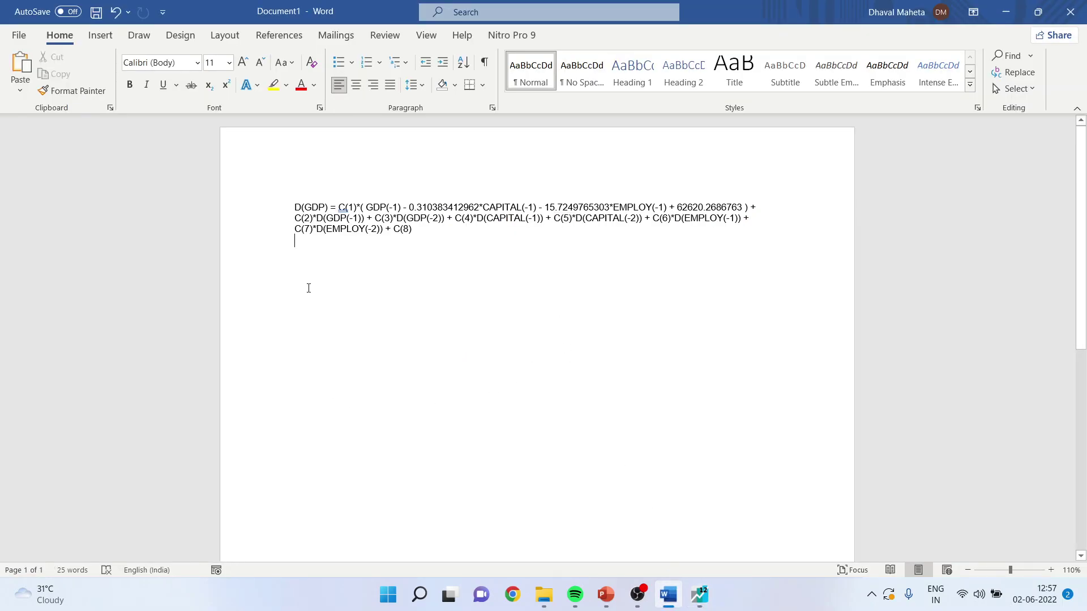
key("ctrl+v")
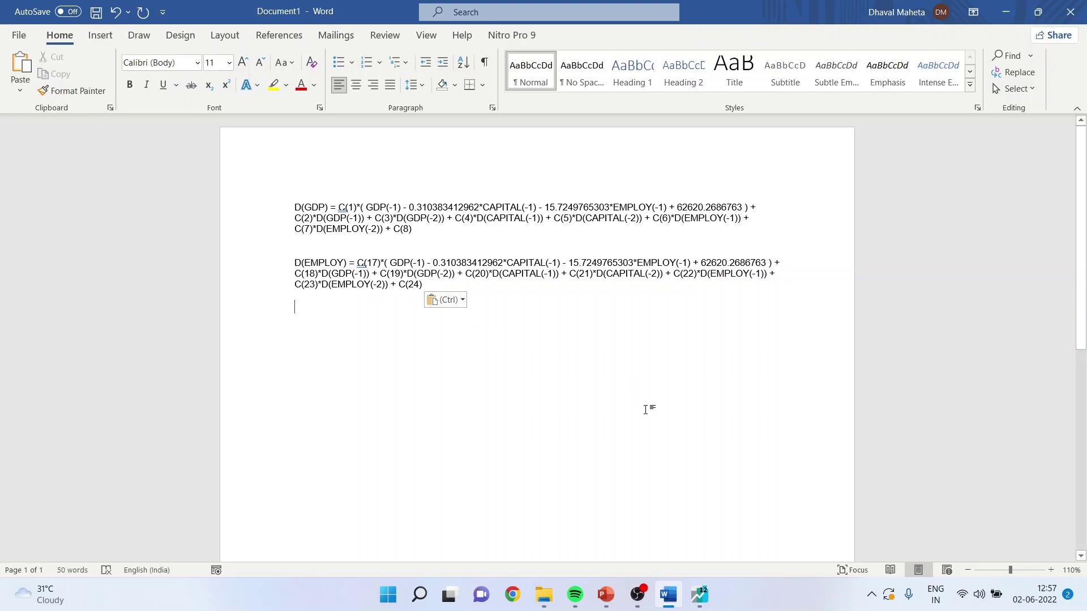
Step: Wald-test C(18)=C(19)=0 on the D(EMPLOY) equation: F probability 0.0530, chi-square 0.0159
left_click(700, 594)
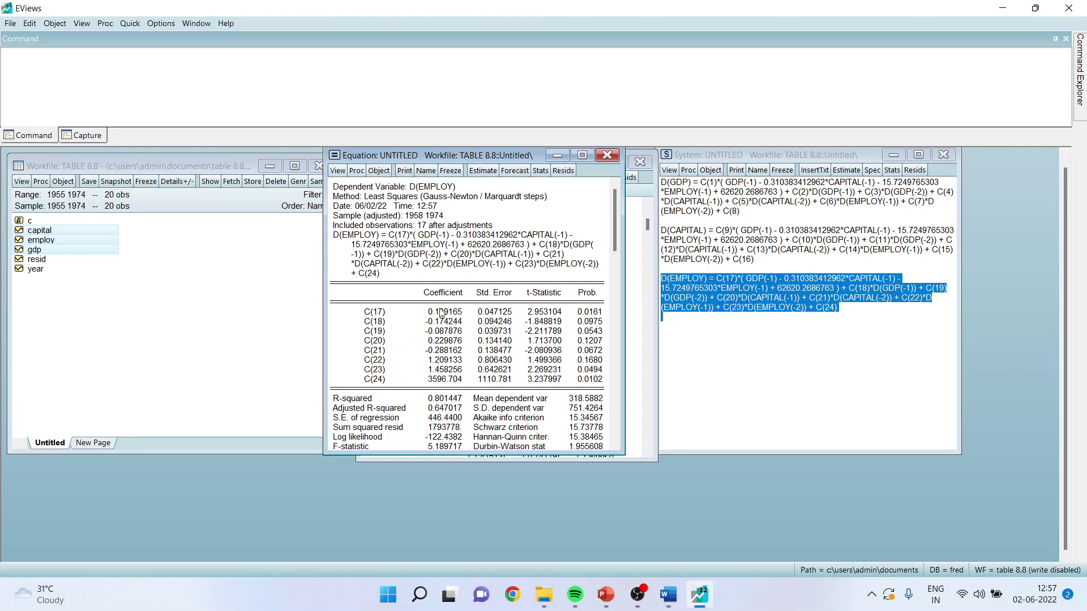
left_click(582, 155)
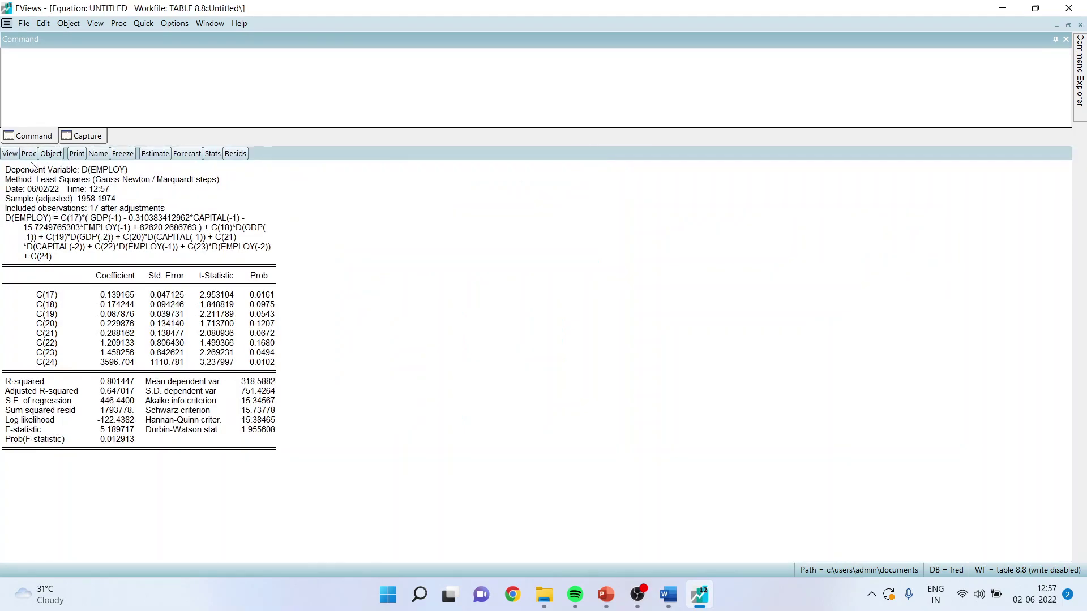
left_click(10, 154)
mouse_move(55, 271)
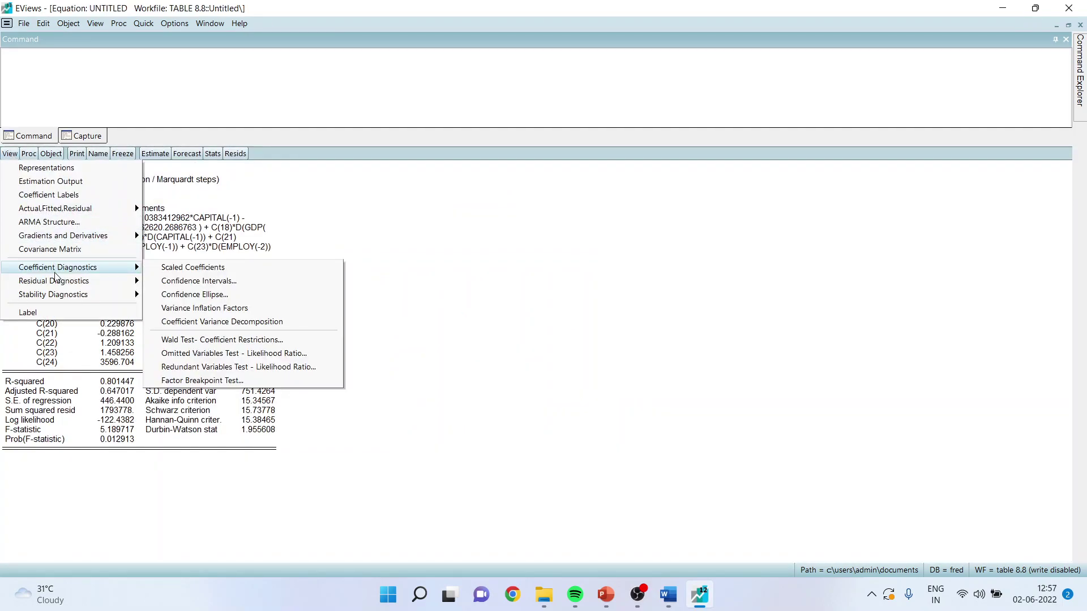
left_click(219, 340)
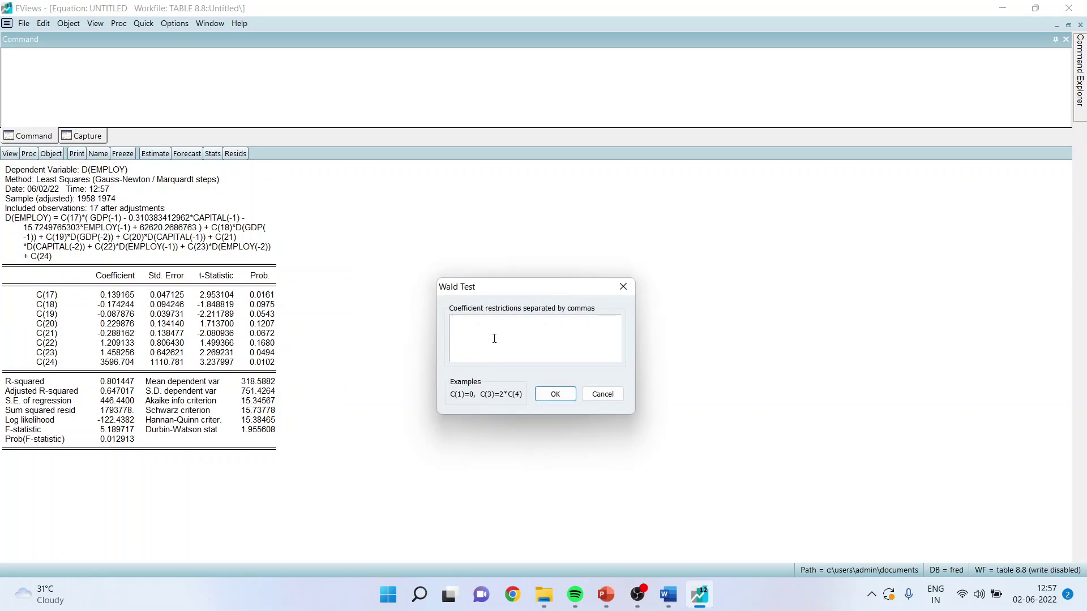
type("c(18)=c(19)=0")
left_click(556, 394)
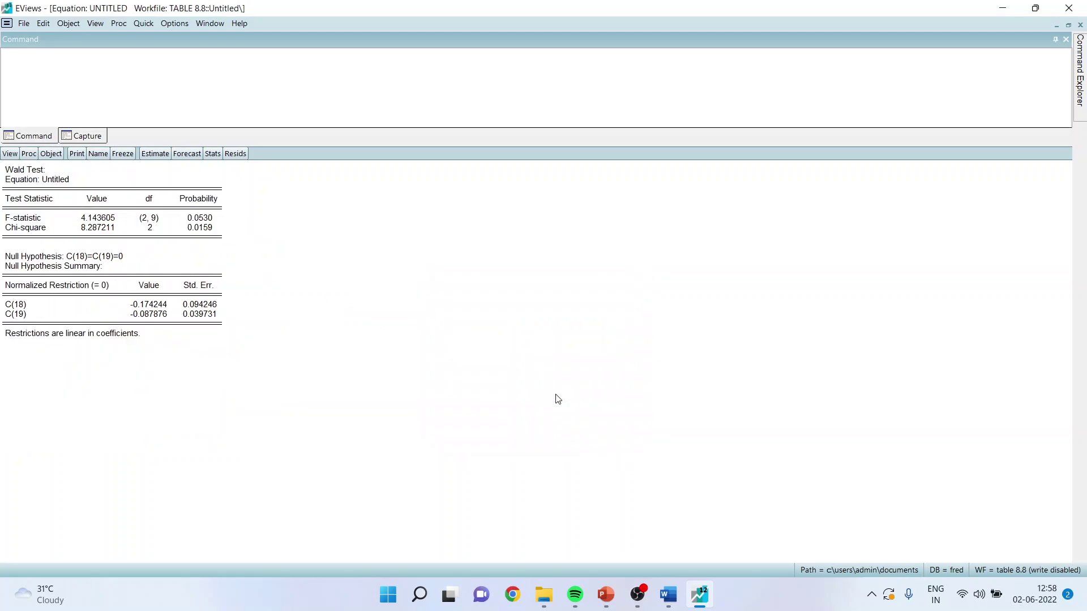
left_click(213, 221)
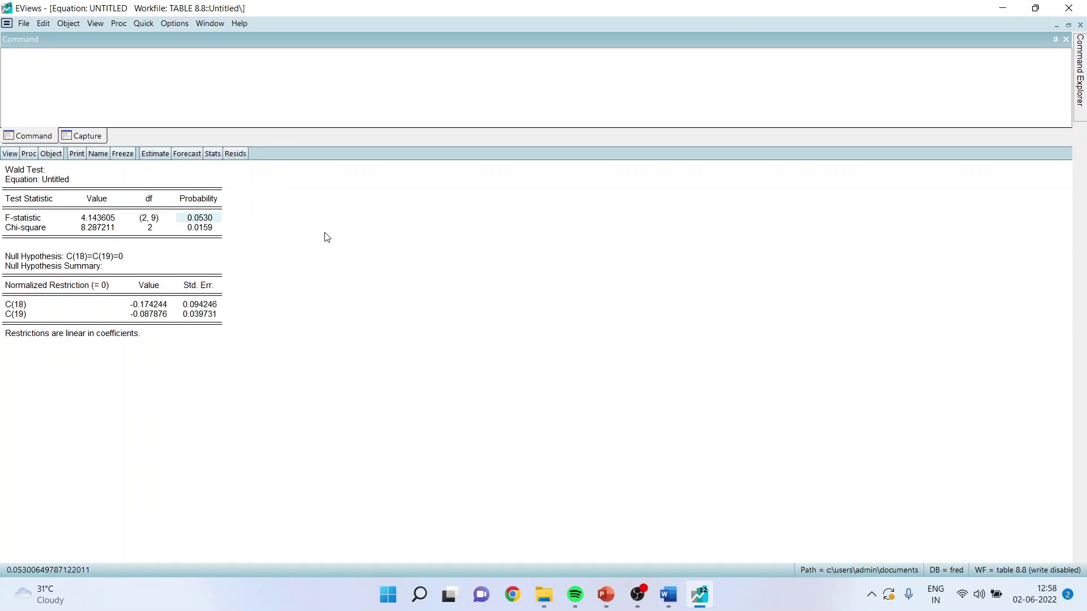
left_click(667, 594)
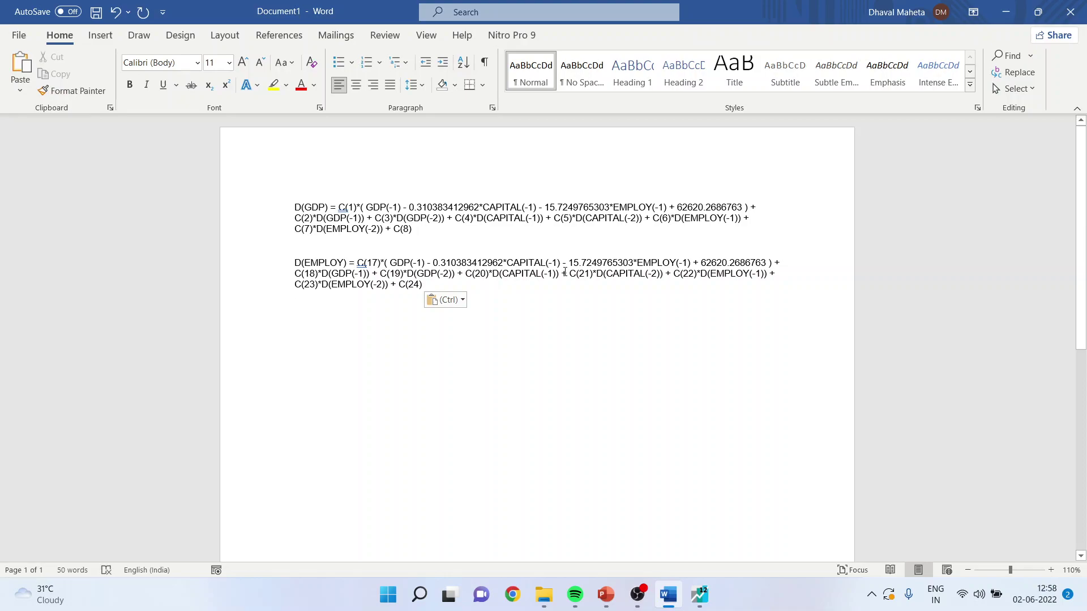
Step: Wald-test C(20)=C(21)=0 on D(EMPLOY): F 2.436197, probability 0.1427, chi-square 0.0875
left_click(707, 592)
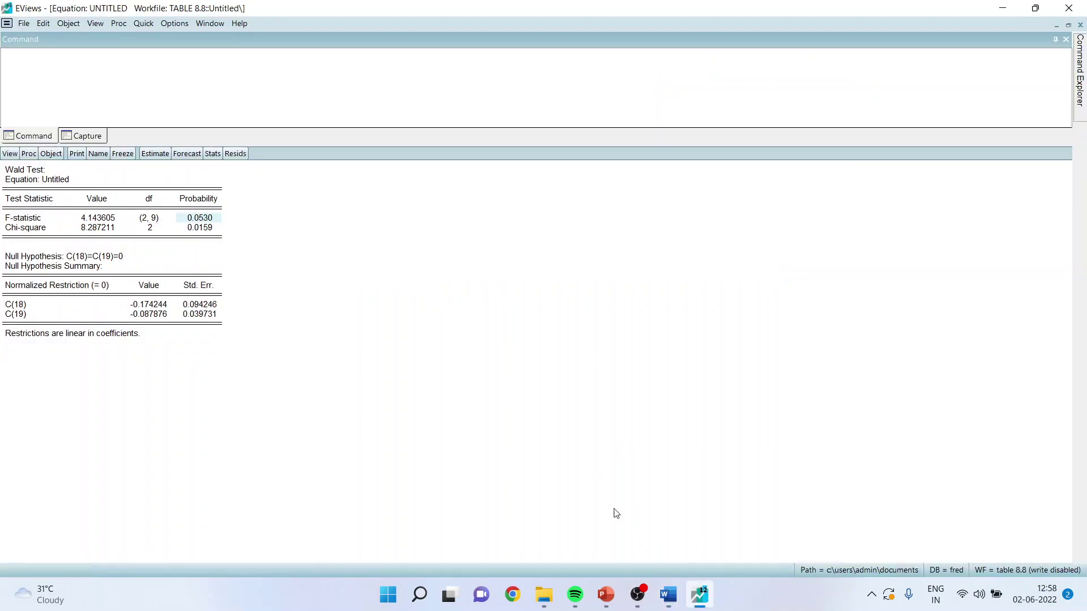
left_click(10, 154)
mouse_move(78, 271)
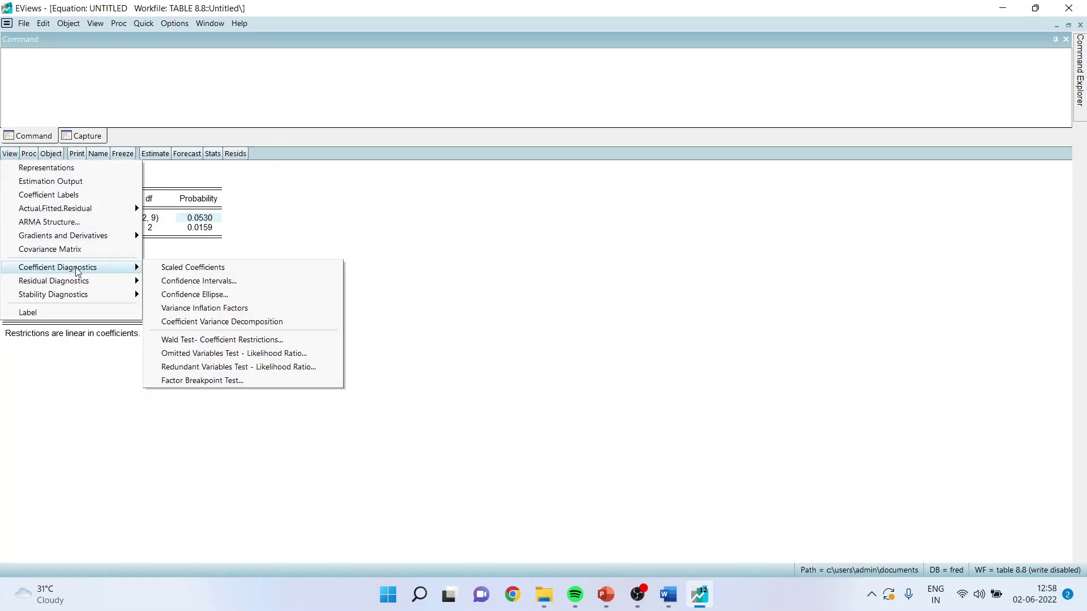
left_click(210, 339)
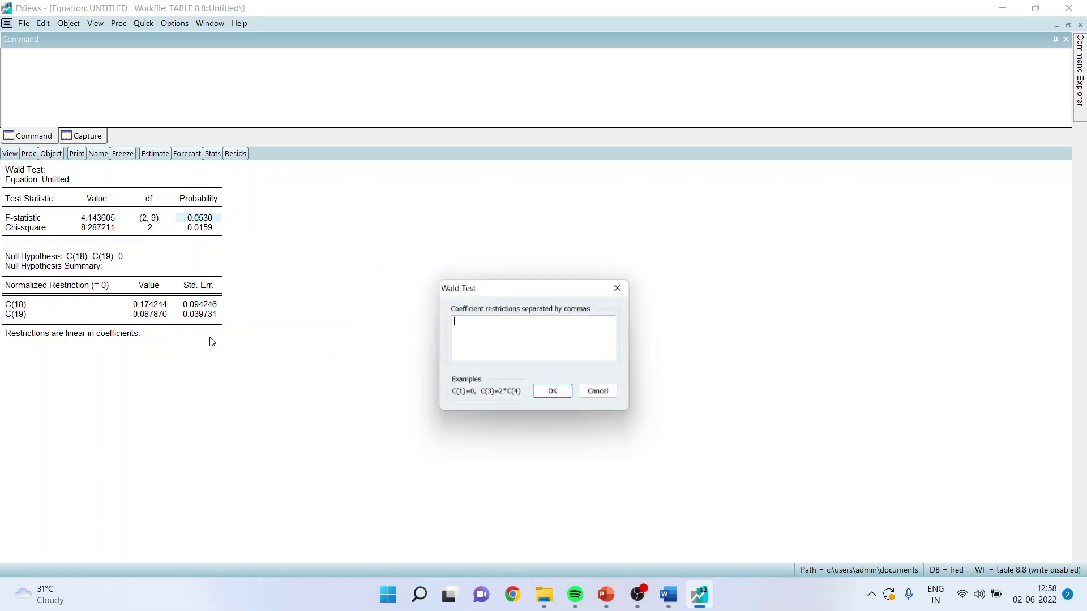
left_click(674, 595)
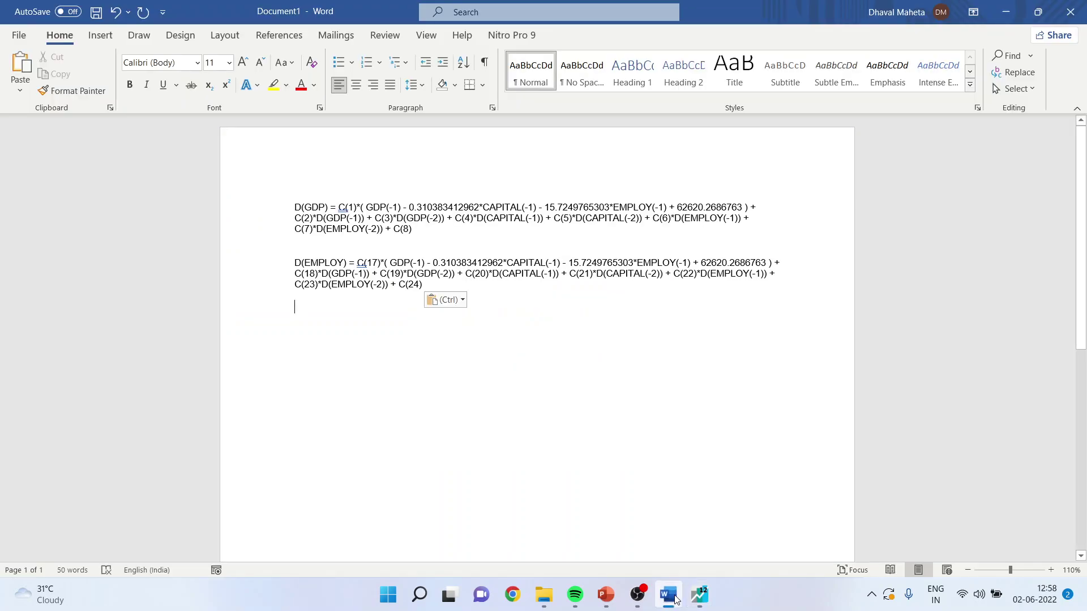
left_click(698, 596)
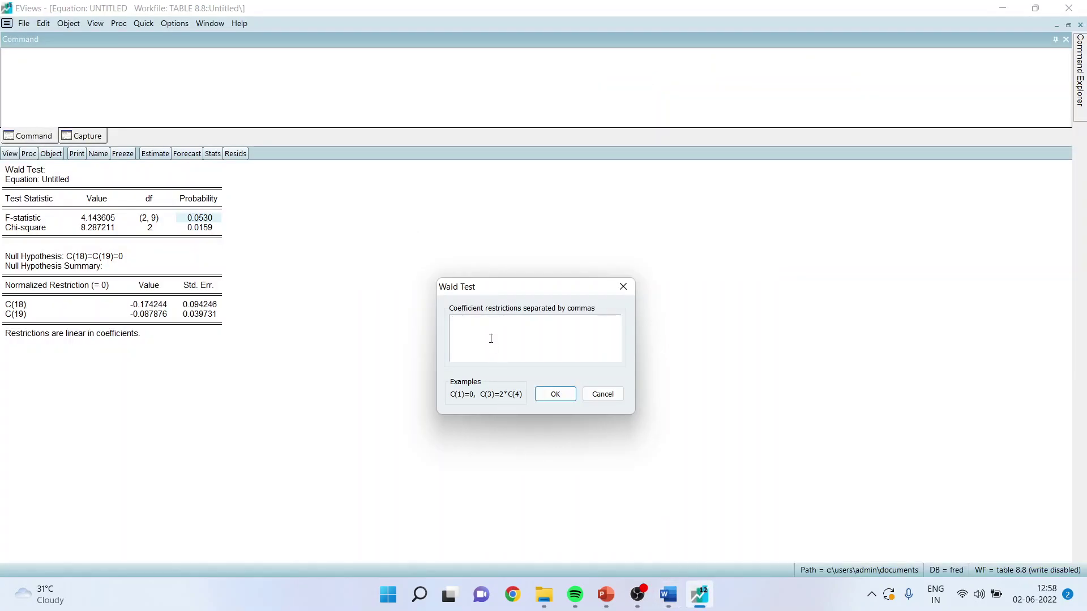
type("c(20)=")
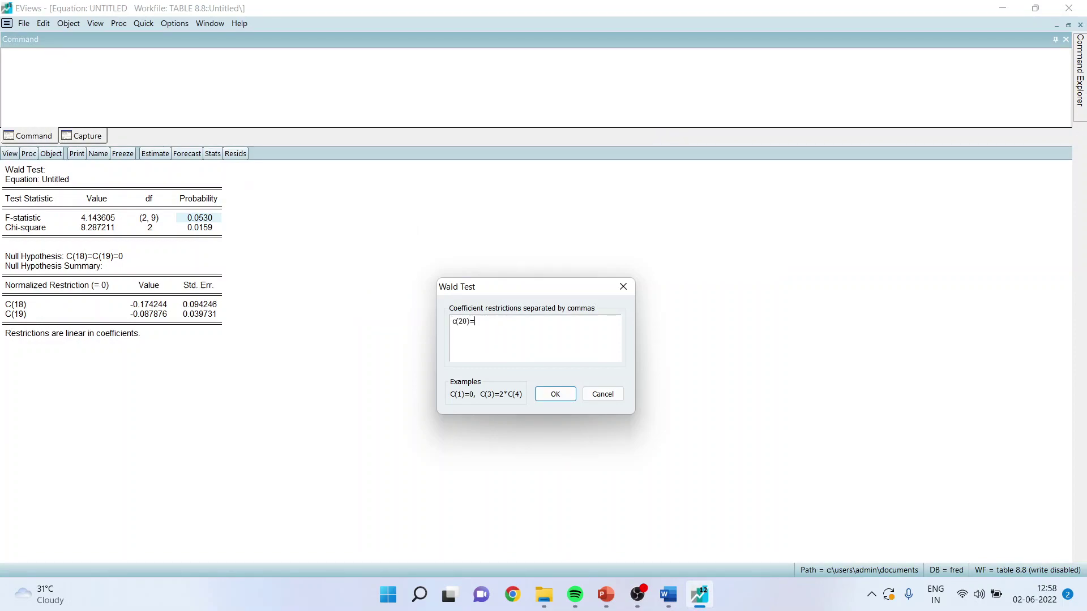
type("c(21)=0")
left_click(568, 396)
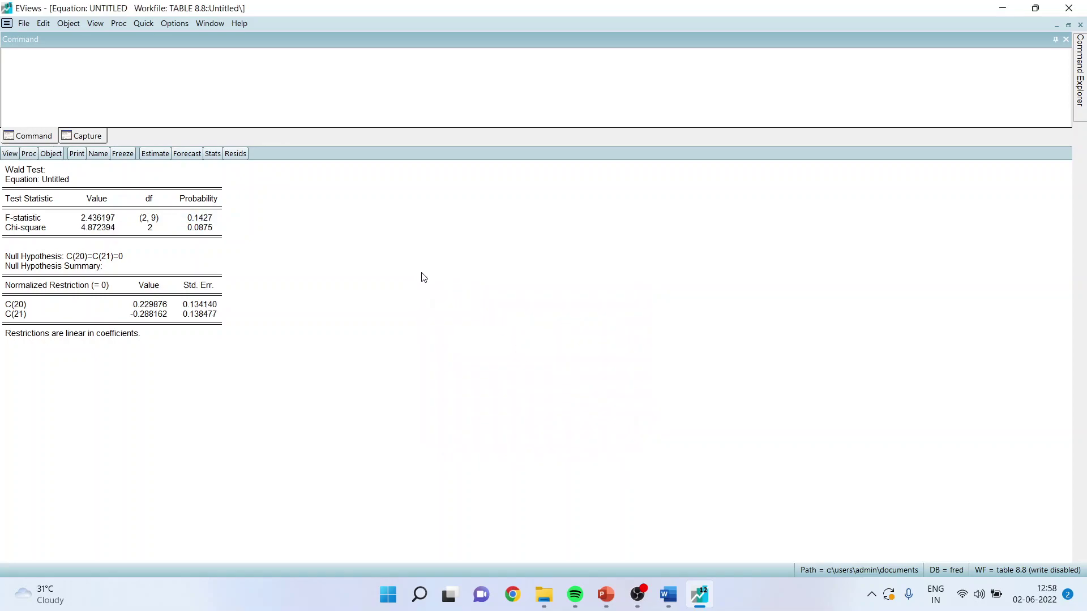
left_click(210, 220)
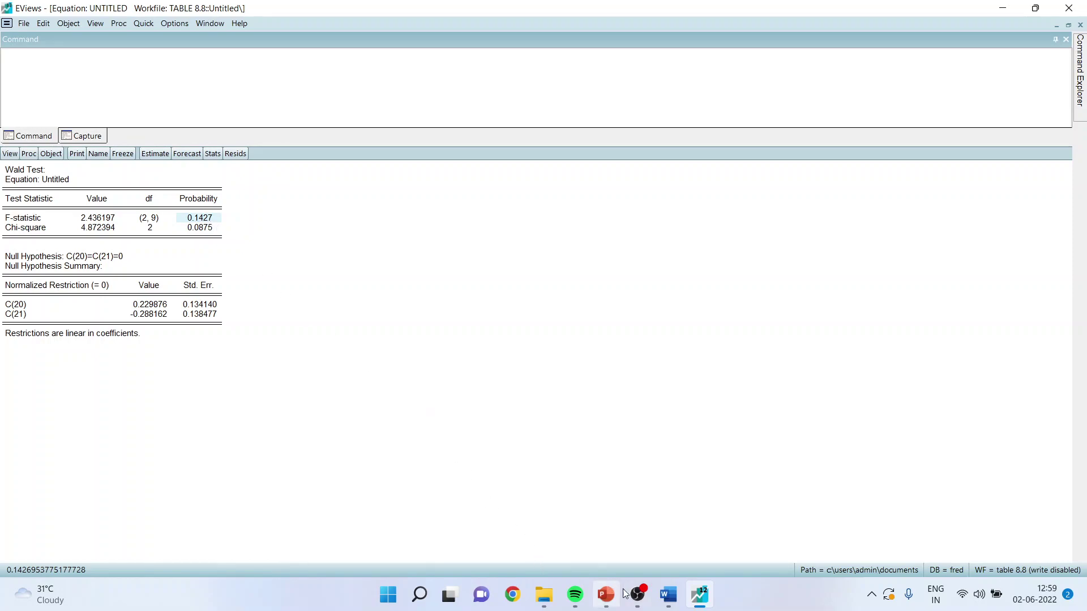
Step: Bring PowerPoint back to the 'What is transmission channel?' slide
left_click(606, 595)
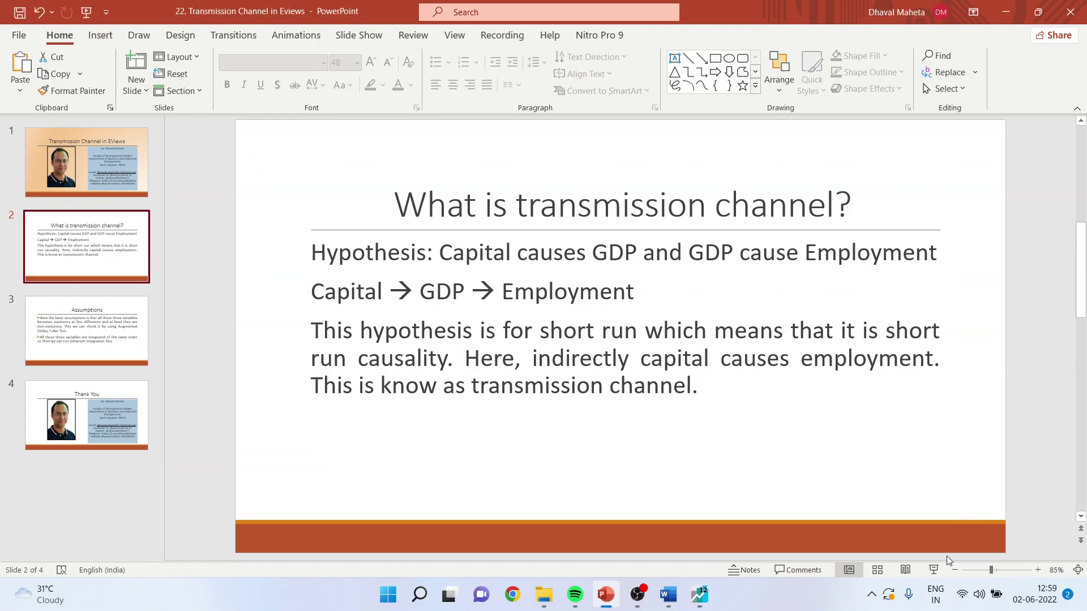